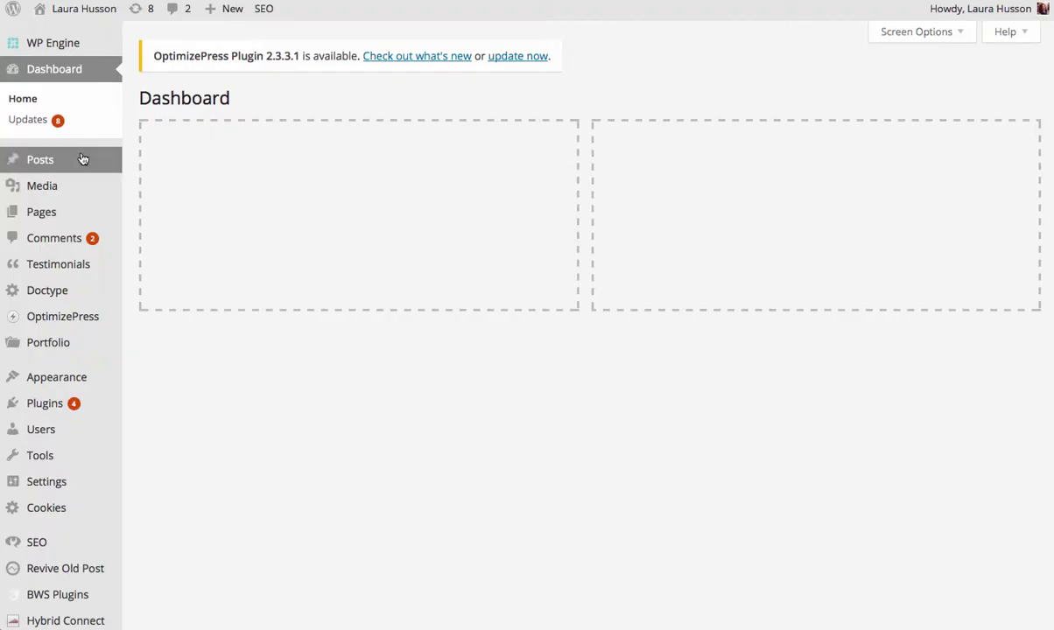
# Open the site's menu editor and add the Step Up Business Mentoring page to the Primary menu
pyautogui.click(44, 382)
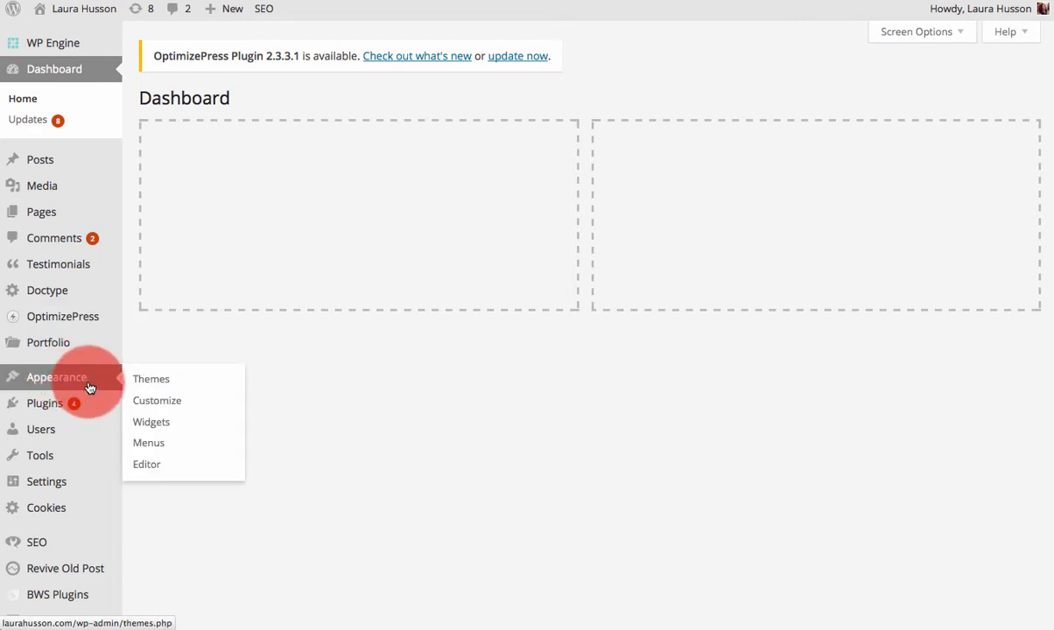
pyautogui.click(172, 383)
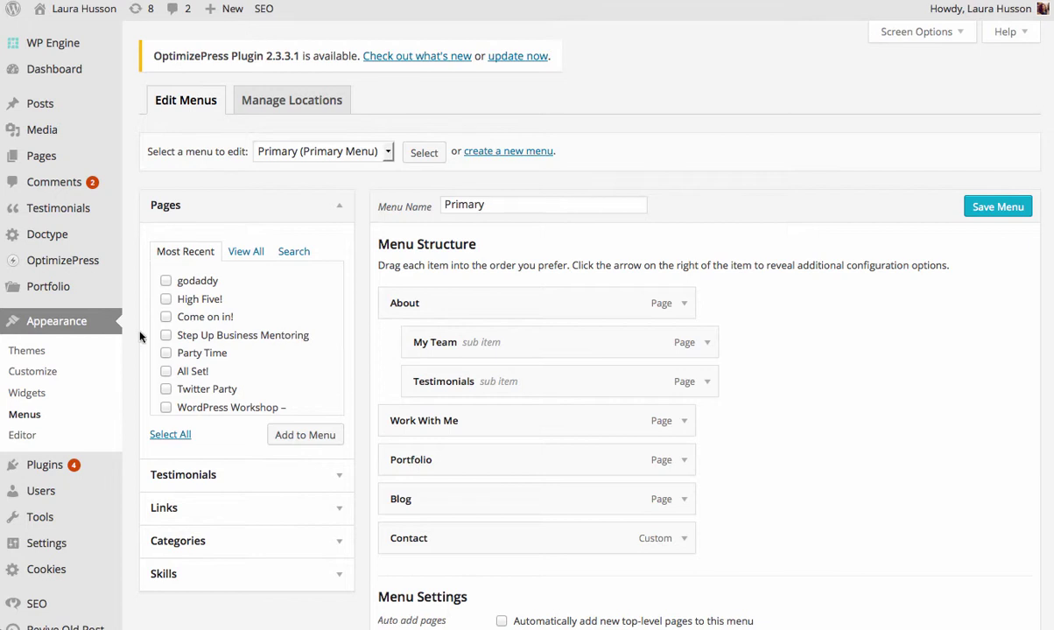
pyautogui.click(166, 337)
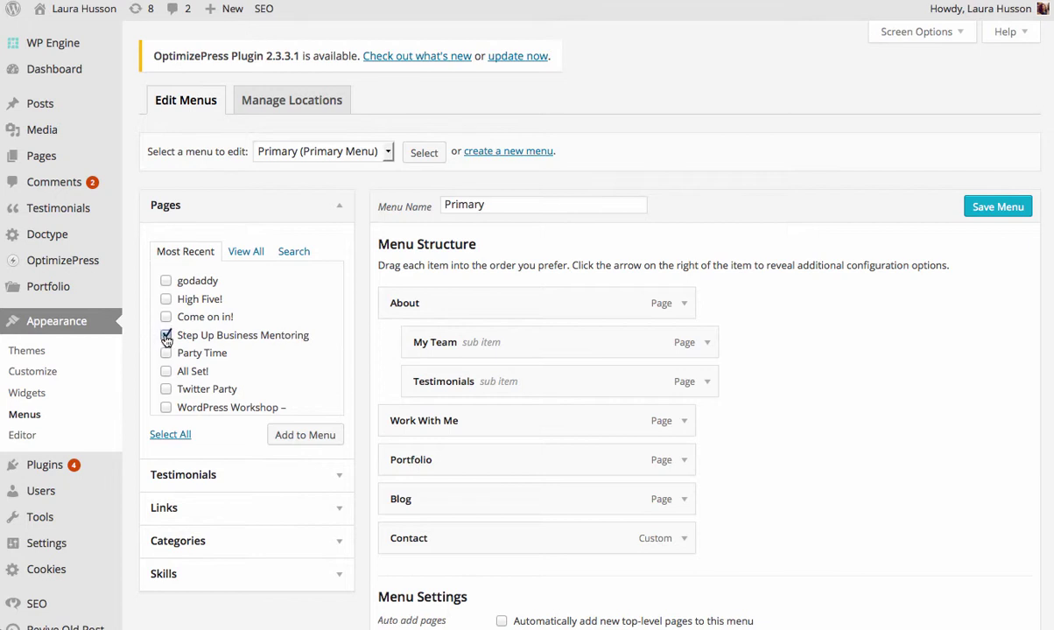
pyautogui.click(296, 437)
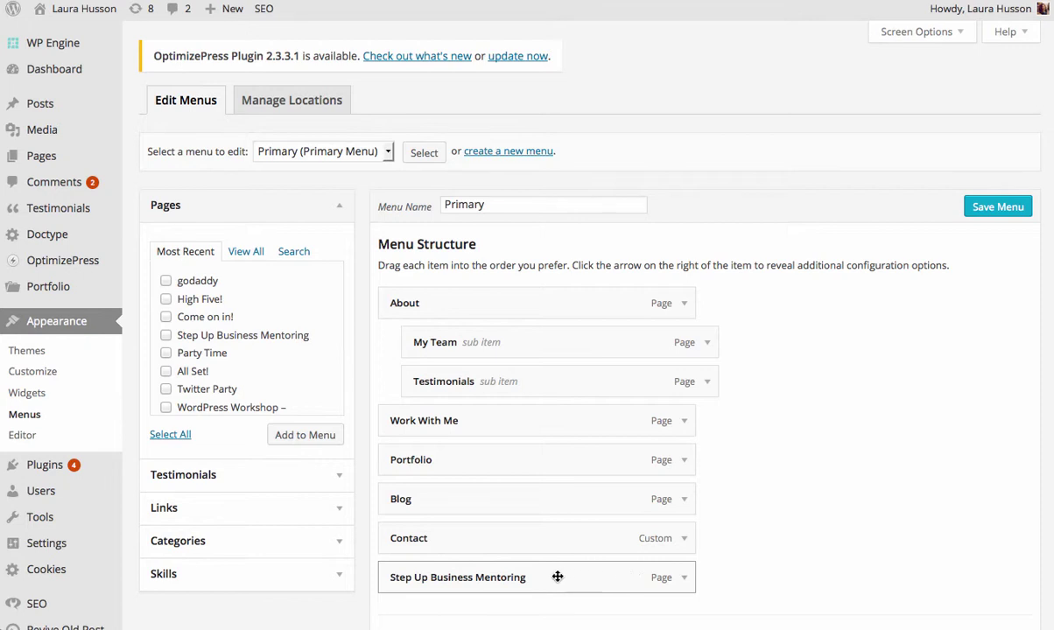
# Nest Step Up Business Mentoring as a sub item under Work With Me, save the menu and check it on the live site
pyautogui.moveTo(548, 576); pyautogui.dragTo(546, 460)
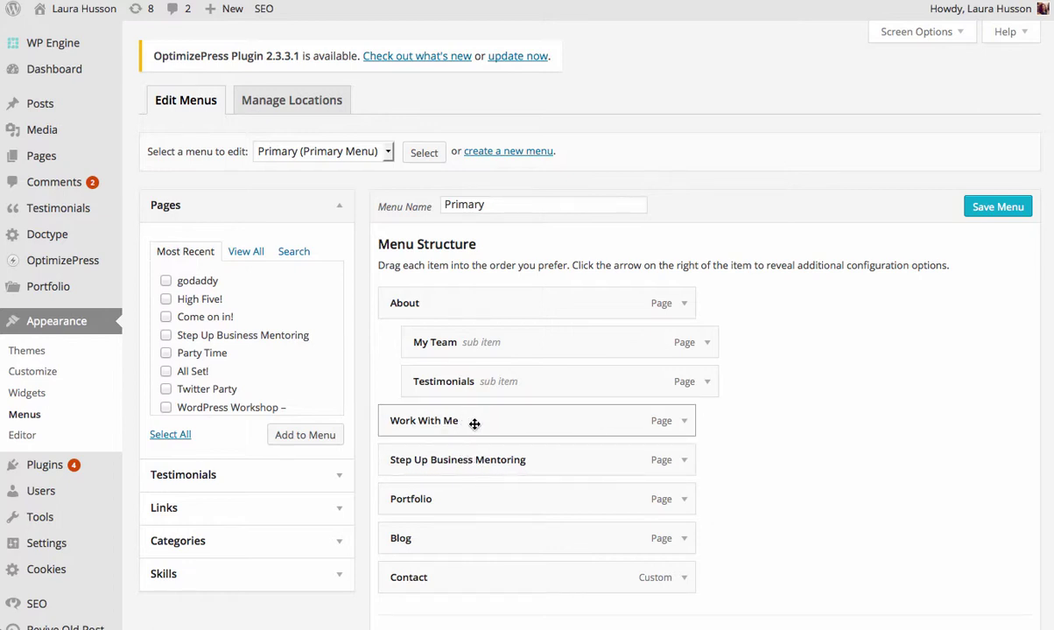
pyautogui.moveTo(473, 462); pyautogui.dragTo(511, 459)
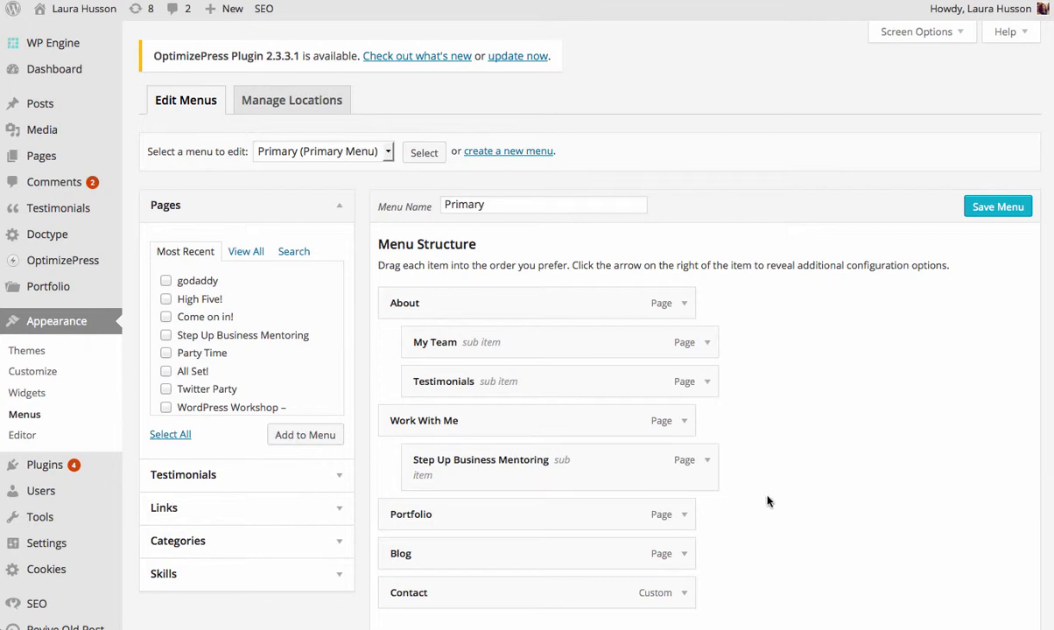
pyautogui.click(986, 210)
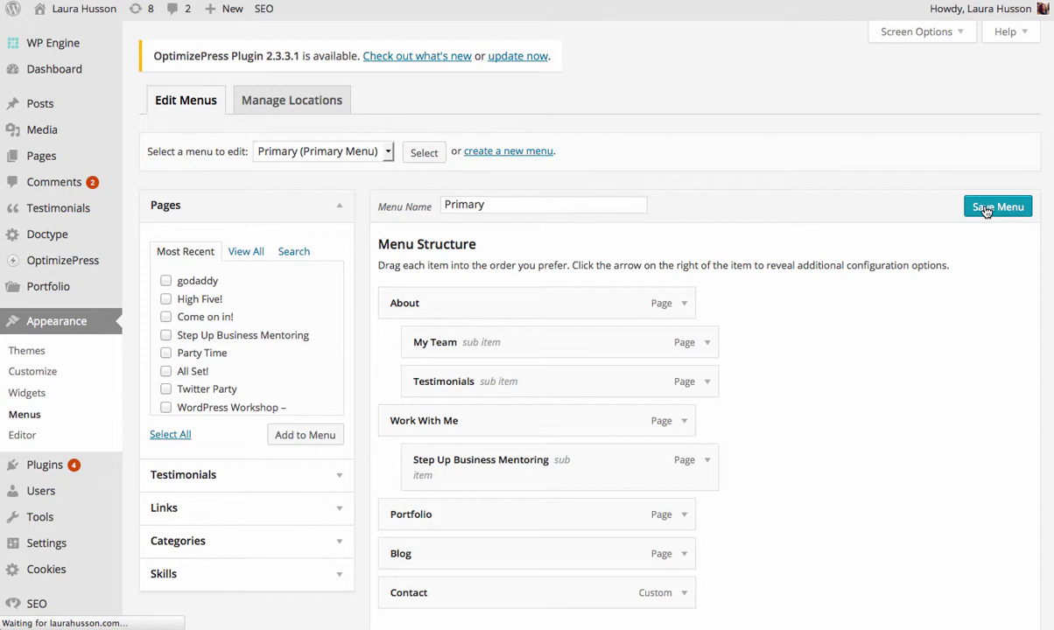
pyautogui.click(964, 1)
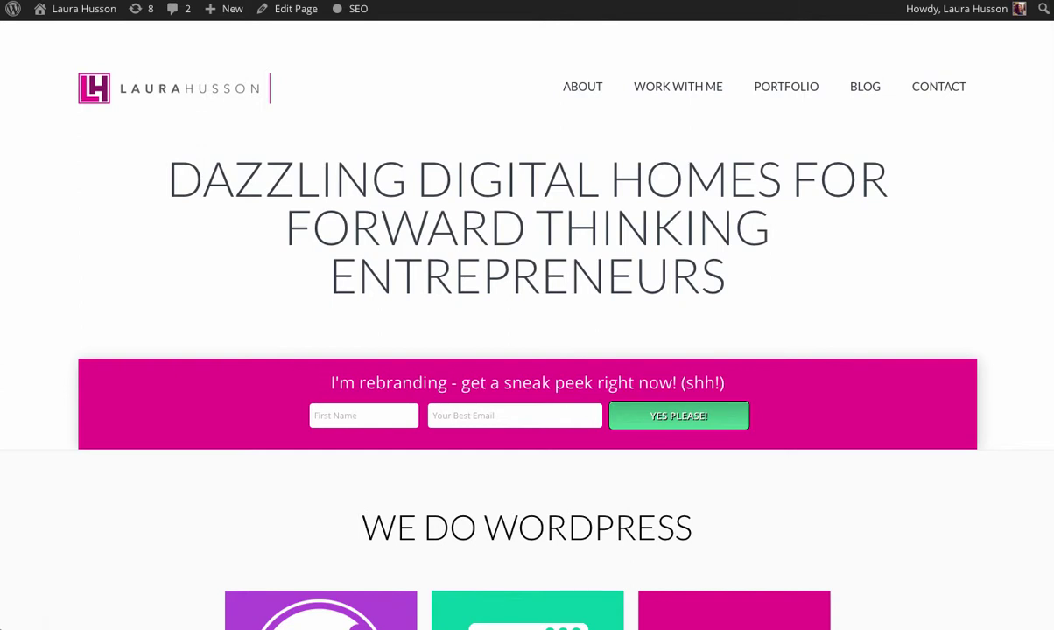
pyautogui.moveTo(678, 85)
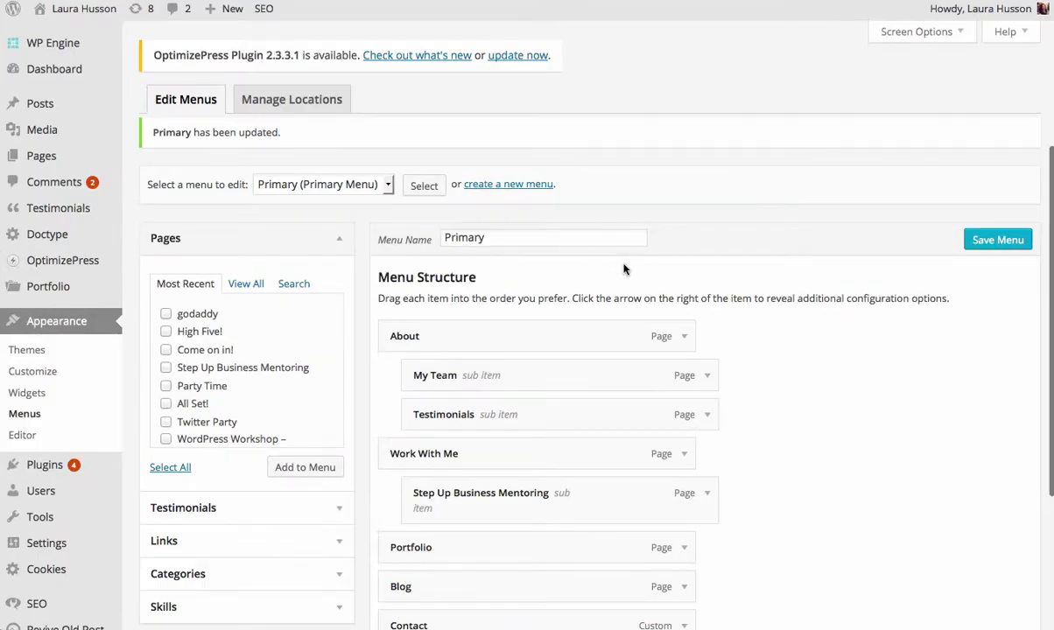
# Make Step Up Business Mentoring a top-level item, move About with its sub items to the end of the menu, and save
pyautogui.scroll(-3, 625, 269)
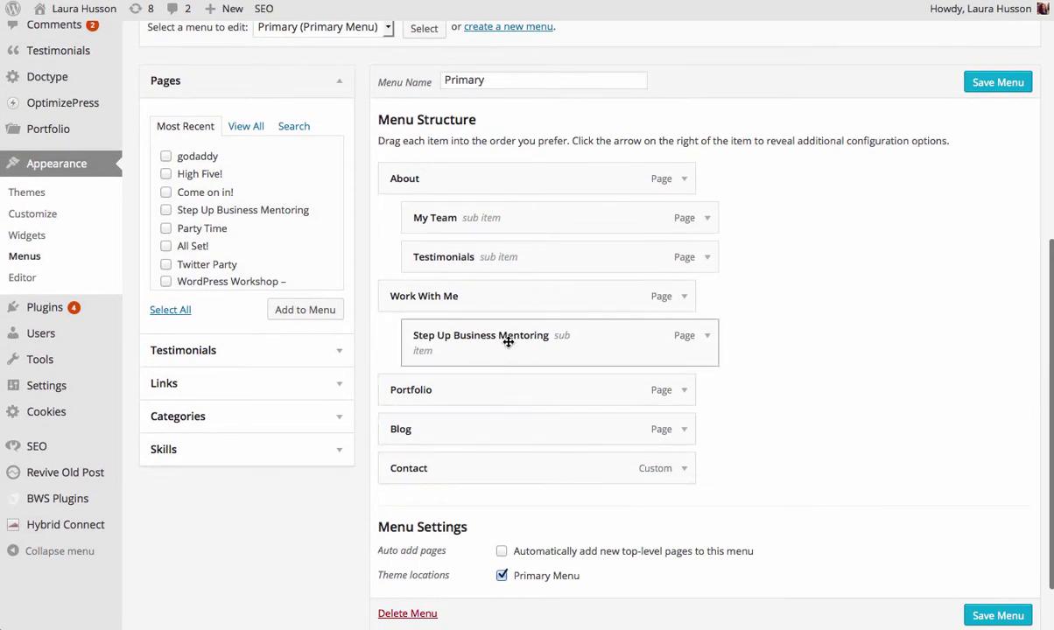
pyautogui.moveTo(508, 341); pyautogui.dragTo(496, 343)
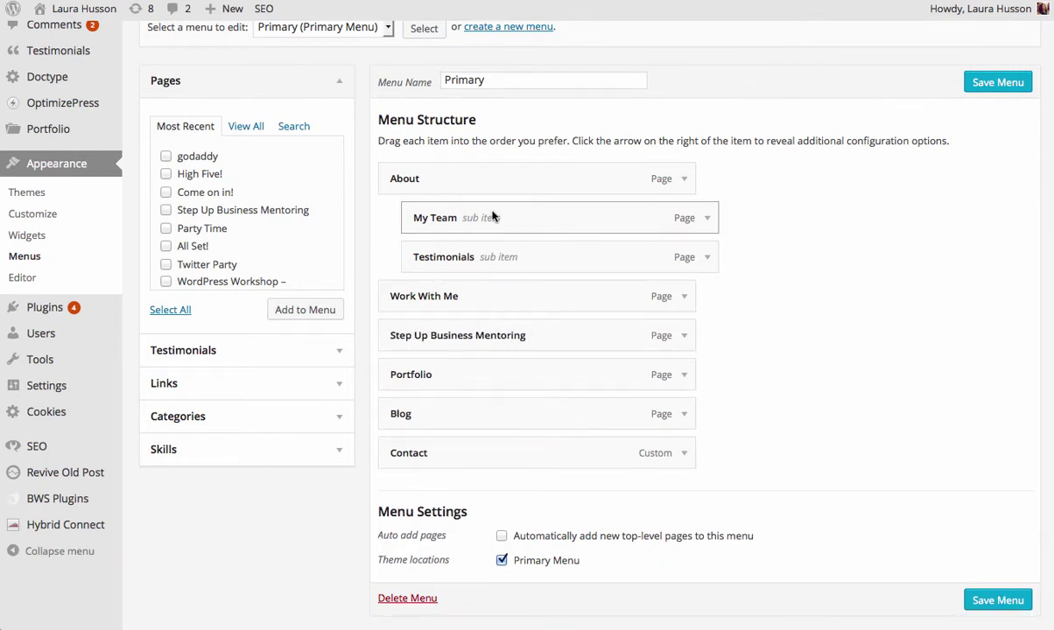
pyautogui.moveTo(497, 177); pyautogui.dragTo(503, 473)
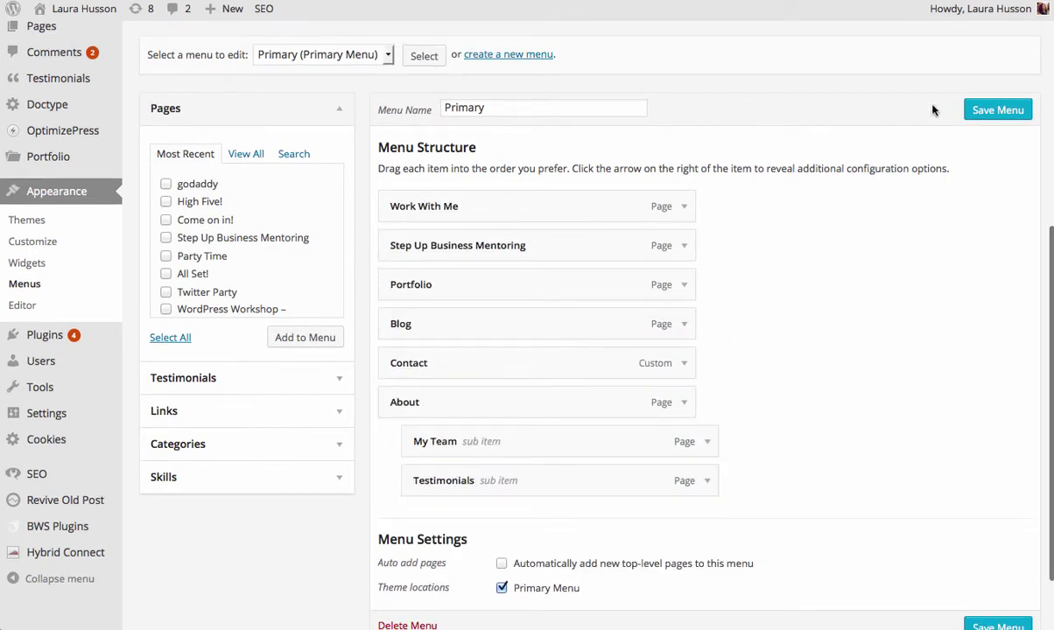
pyautogui.click(1015, 109)
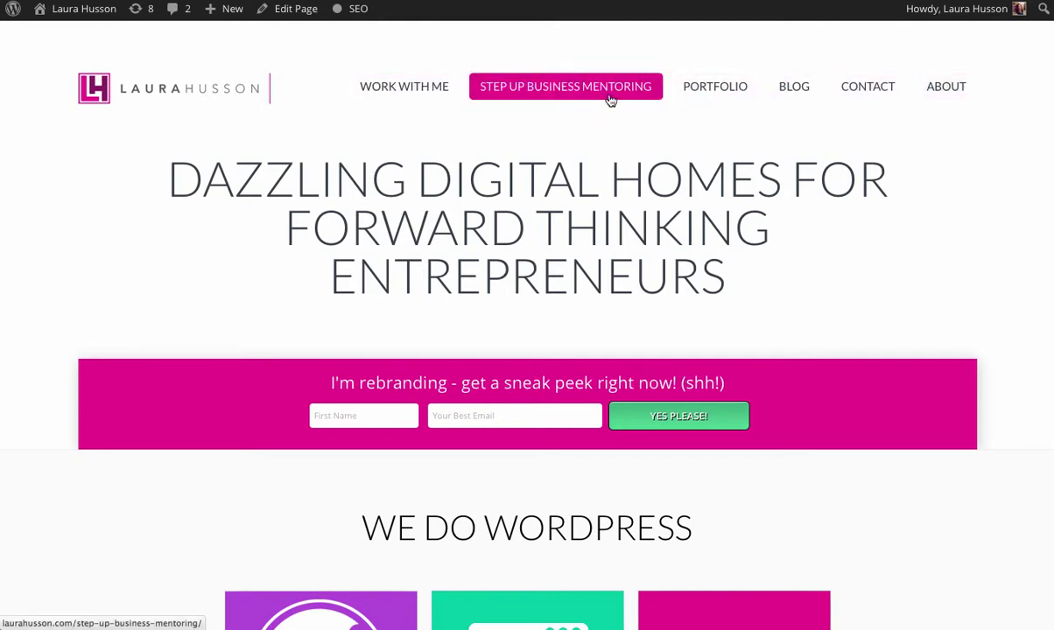
pyautogui.moveTo(950, 96)
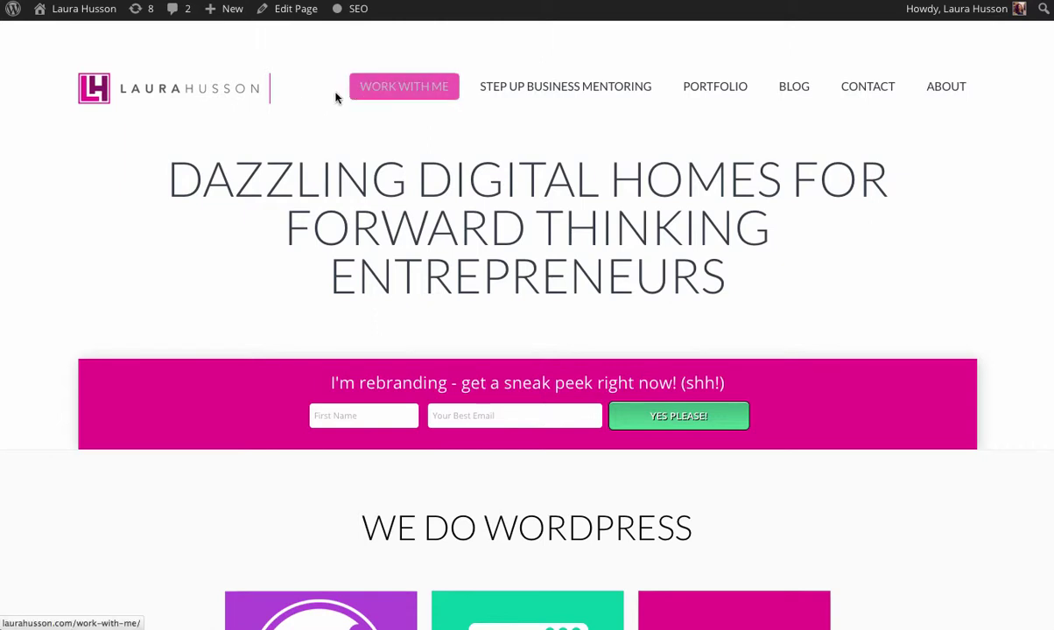
# Return to the menu editor and move About with its sub items back to the start of the menu
pyautogui.click(201, 95)
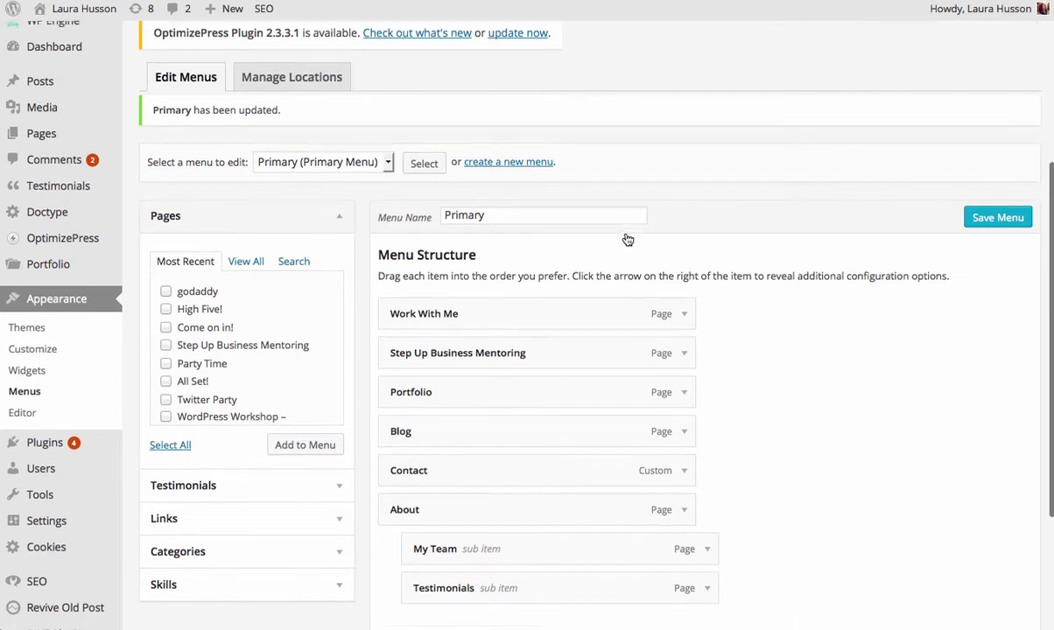
pyautogui.scroll(-4, 628, 239)
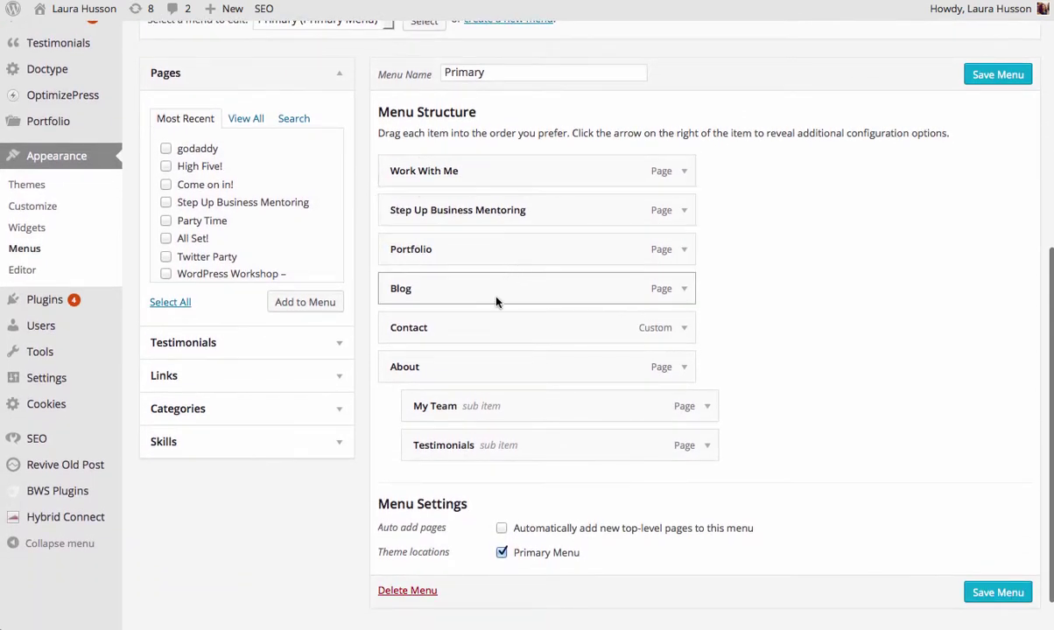
pyautogui.moveTo(498, 368); pyautogui.dragTo(497, 244)
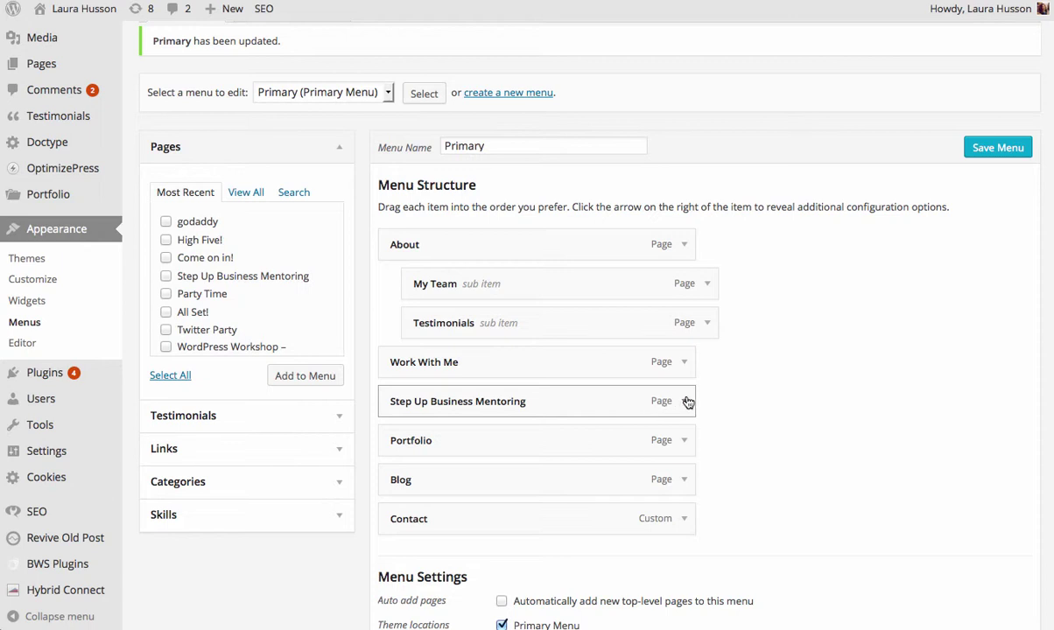
# Shorten the Step Up Business Mentoring item's navigation label to Mentoring, save the menu and refresh the live site to check it
pyautogui.click(655, 405)
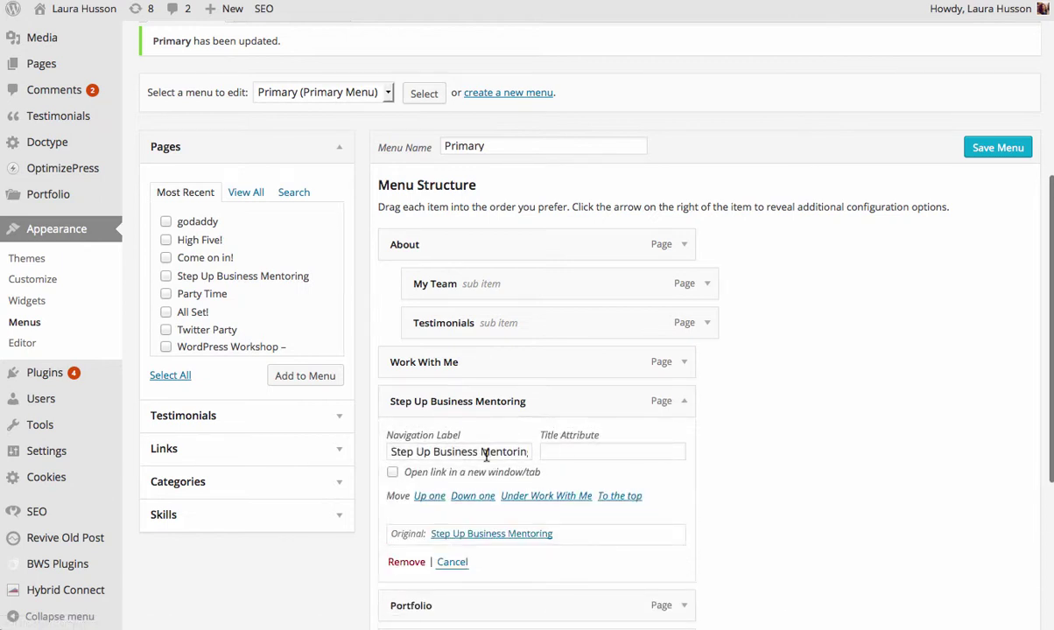
pyautogui.click(451, 452)
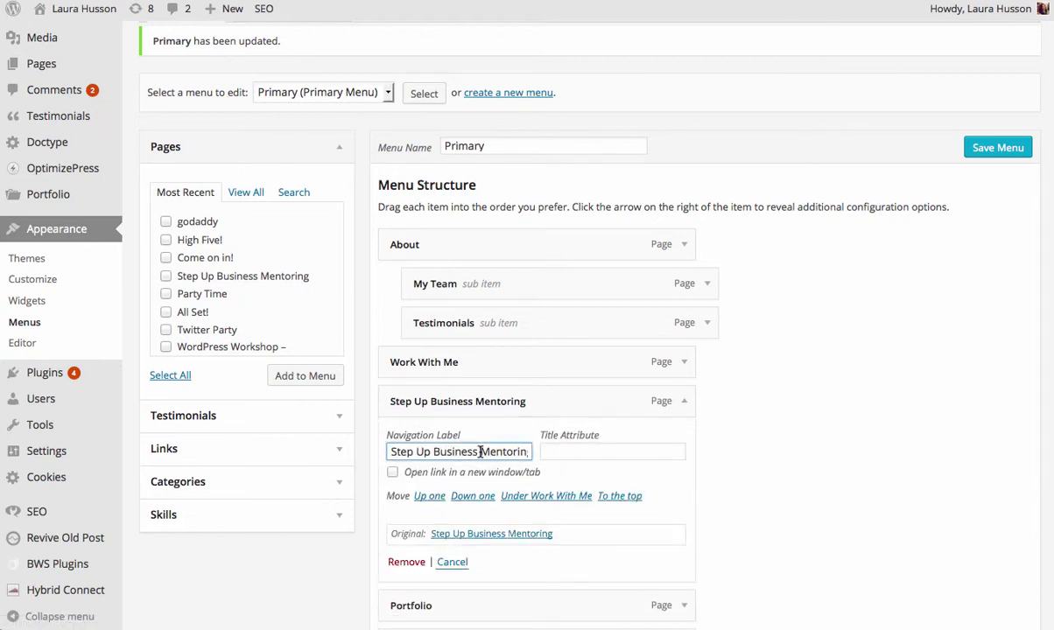
pyautogui.click(685, 402)
pyautogui.click(686, 403)
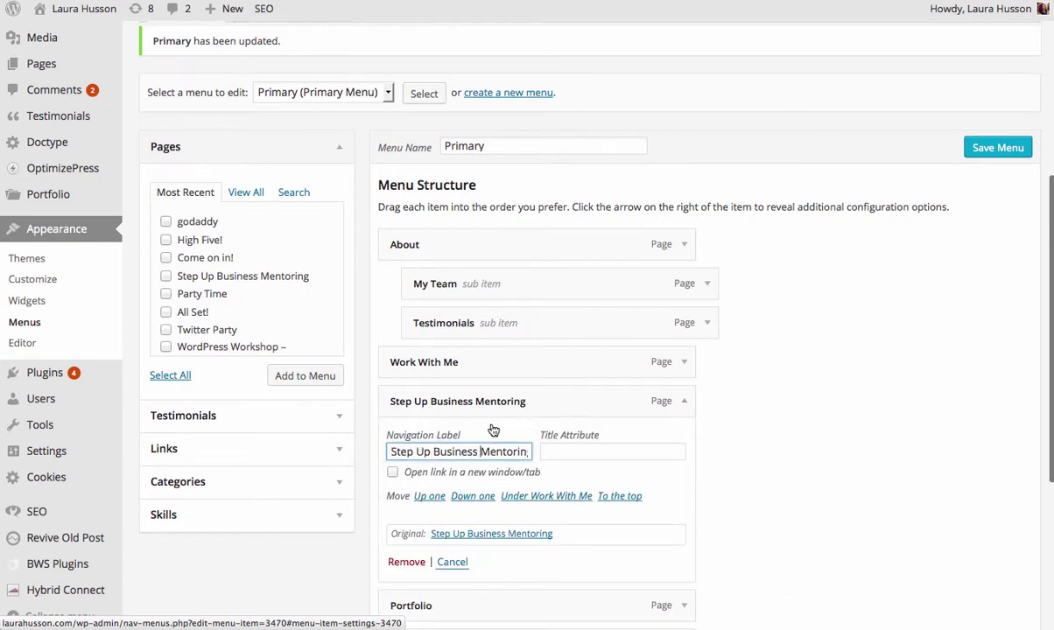
pyautogui.moveTo(427, 451); pyautogui.dragTo(348, 435)
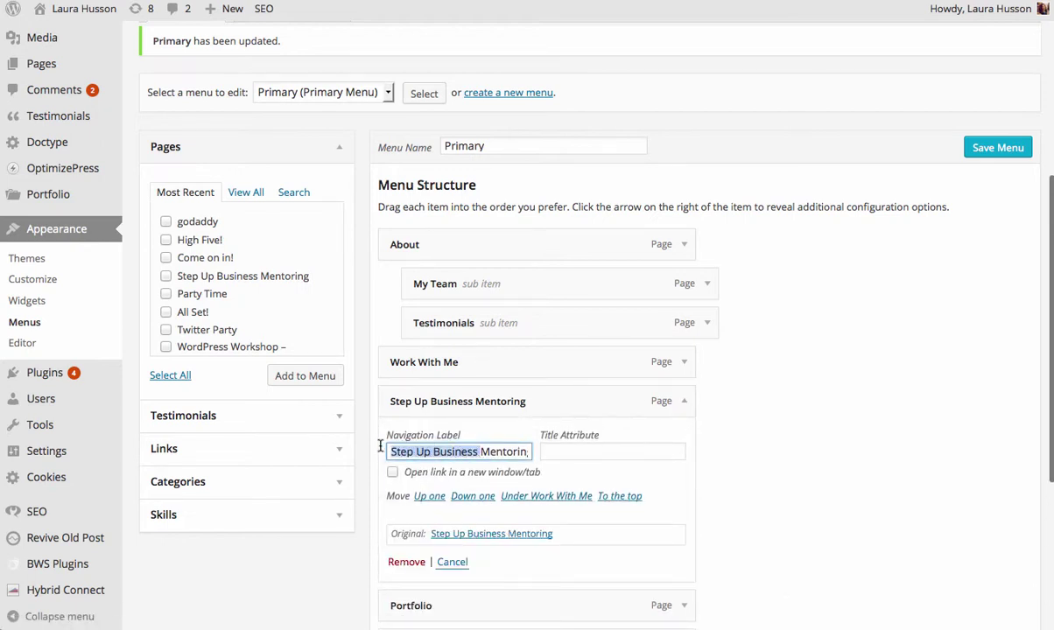
pyautogui.press('BackSpace')
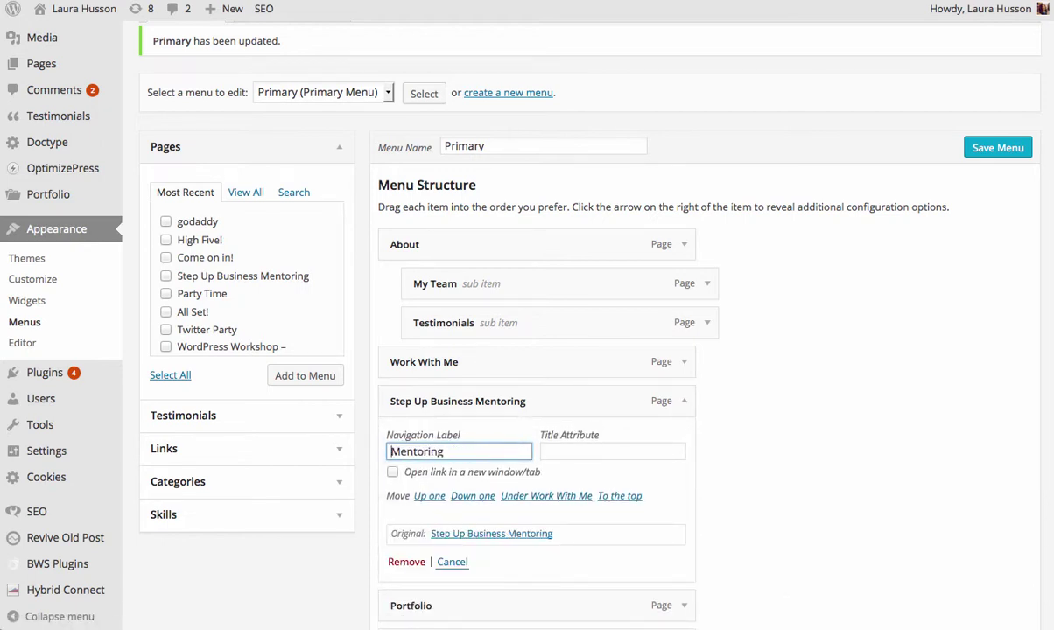
pyautogui.scroll(-1, 543, 548)
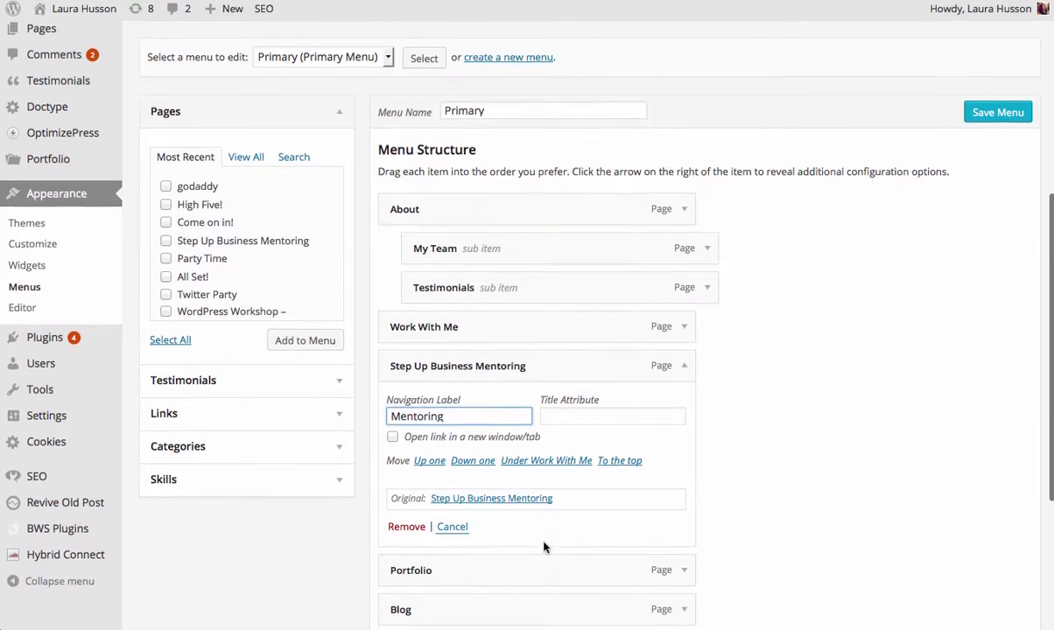
pyautogui.click(1002, 112)
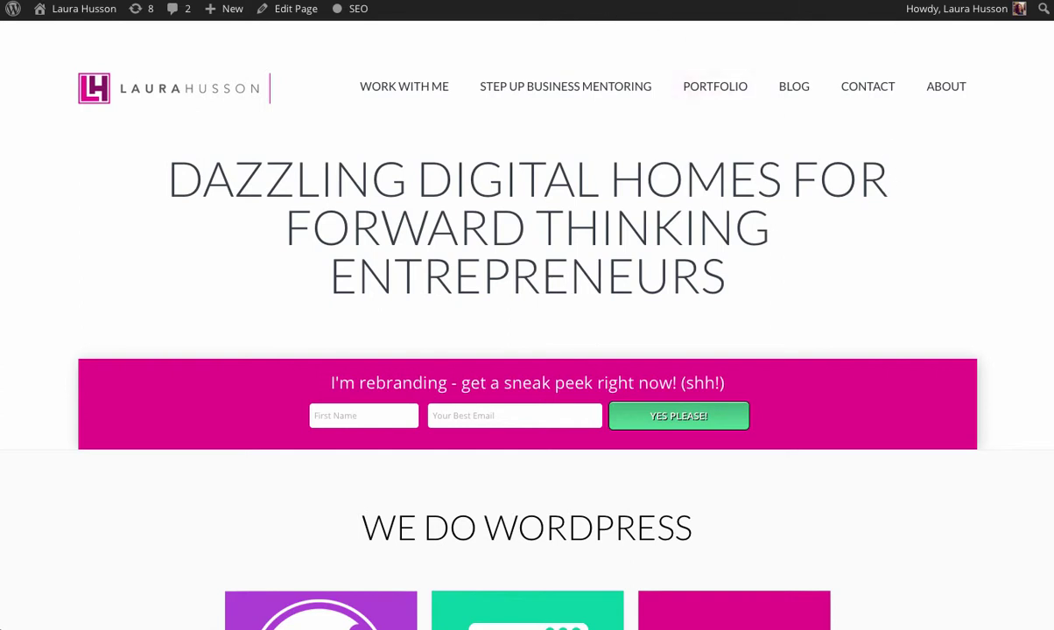
pyautogui.press('super+r')
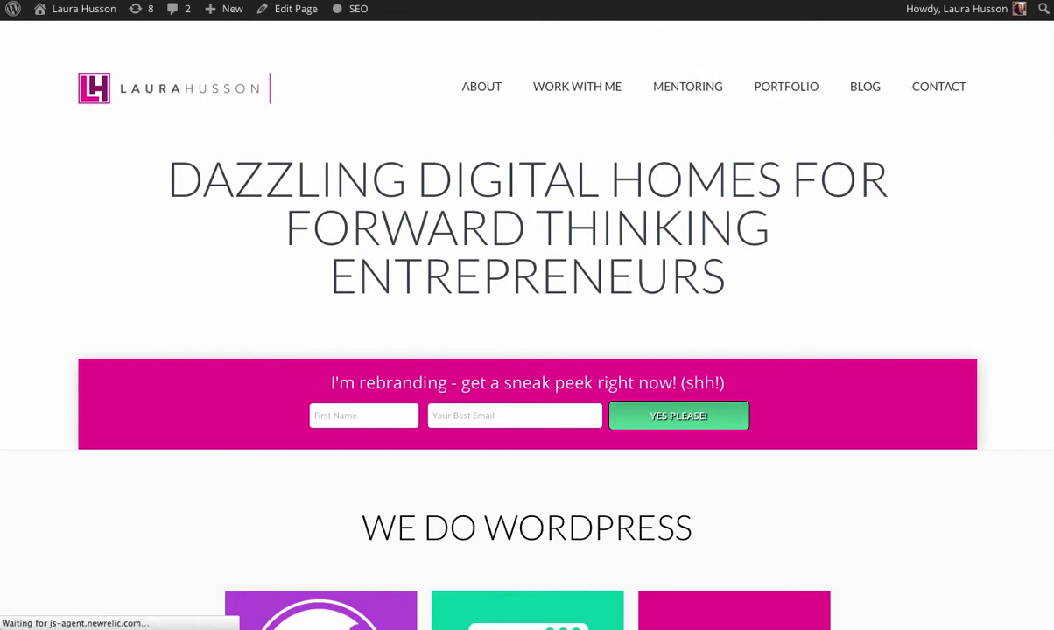
pyautogui.moveTo(492, 91)
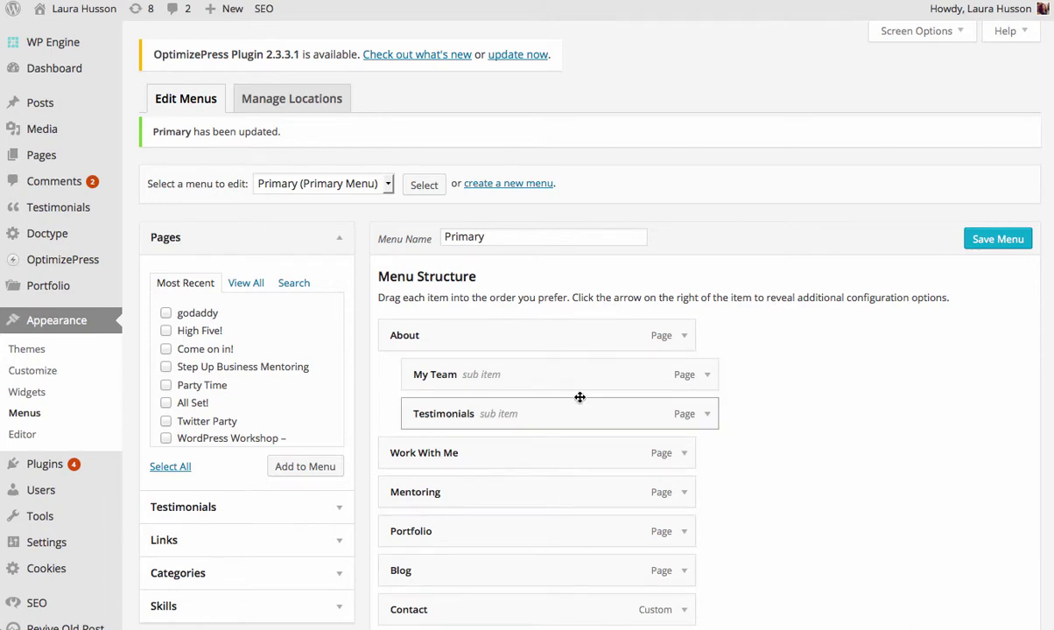
pyautogui.scroll(-2, 595, 545)
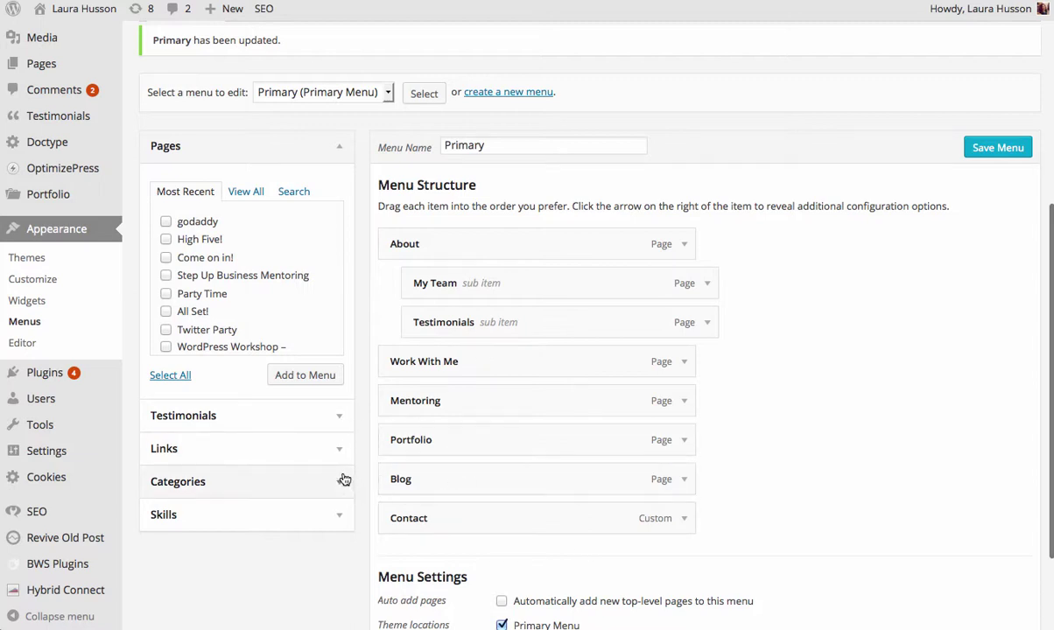
pyautogui.click(344, 419)
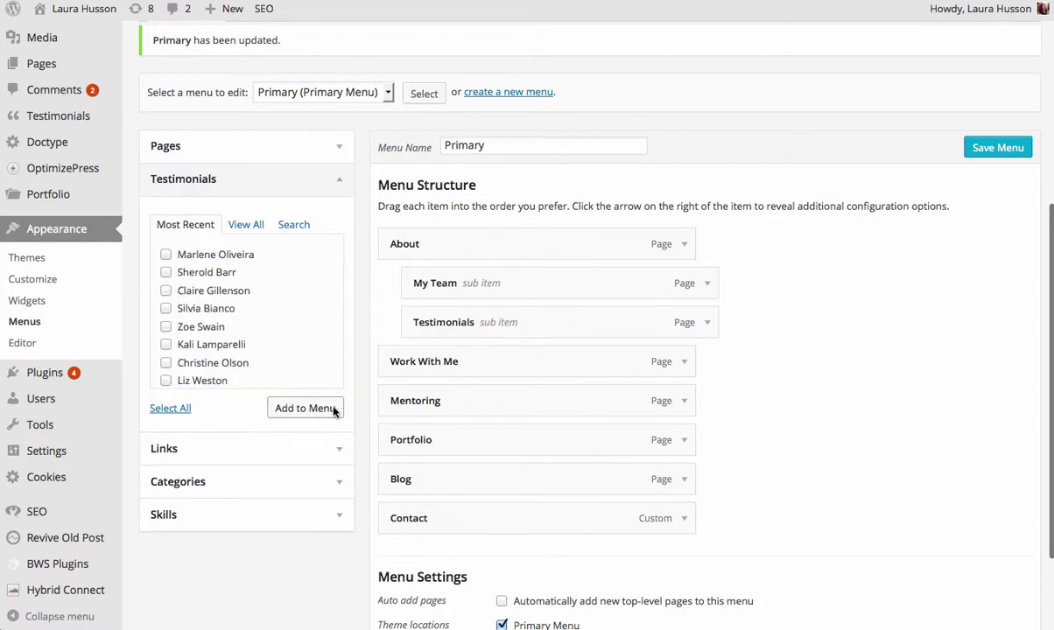
pyautogui.click(338, 180)
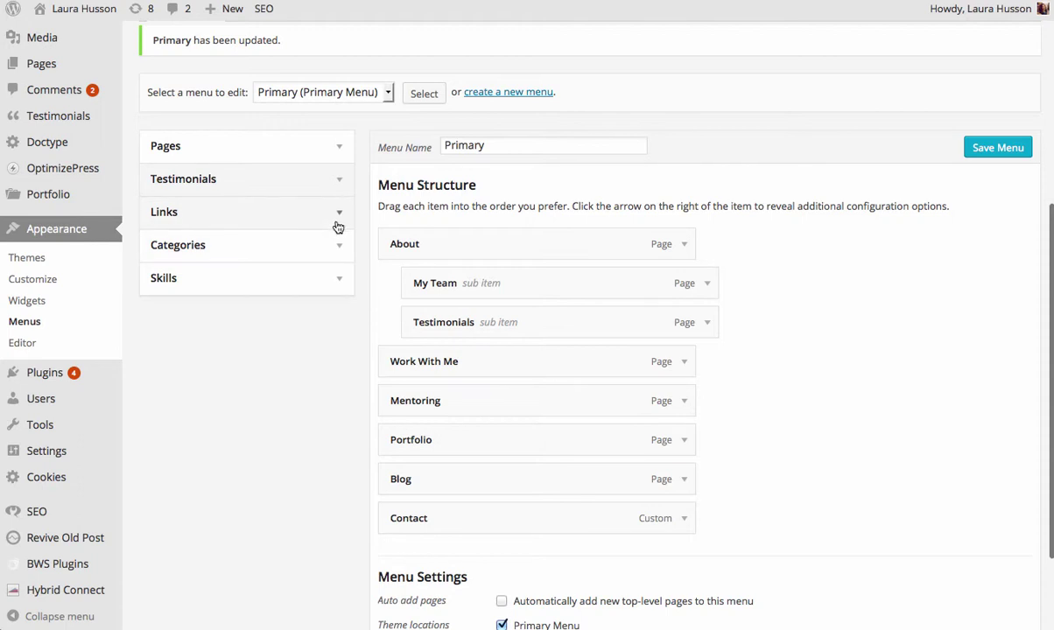
# Add a custom link with the Twitter profile's https address and the link text Twitter to the Primary menu
pyautogui.click(339, 216)
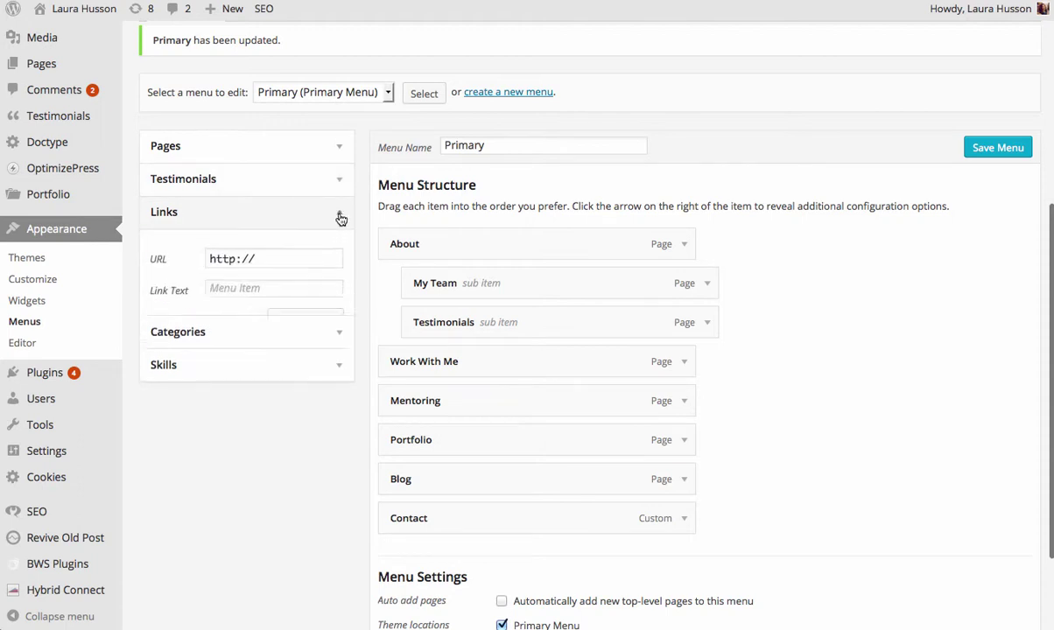
pyautogui.click(269, 263)
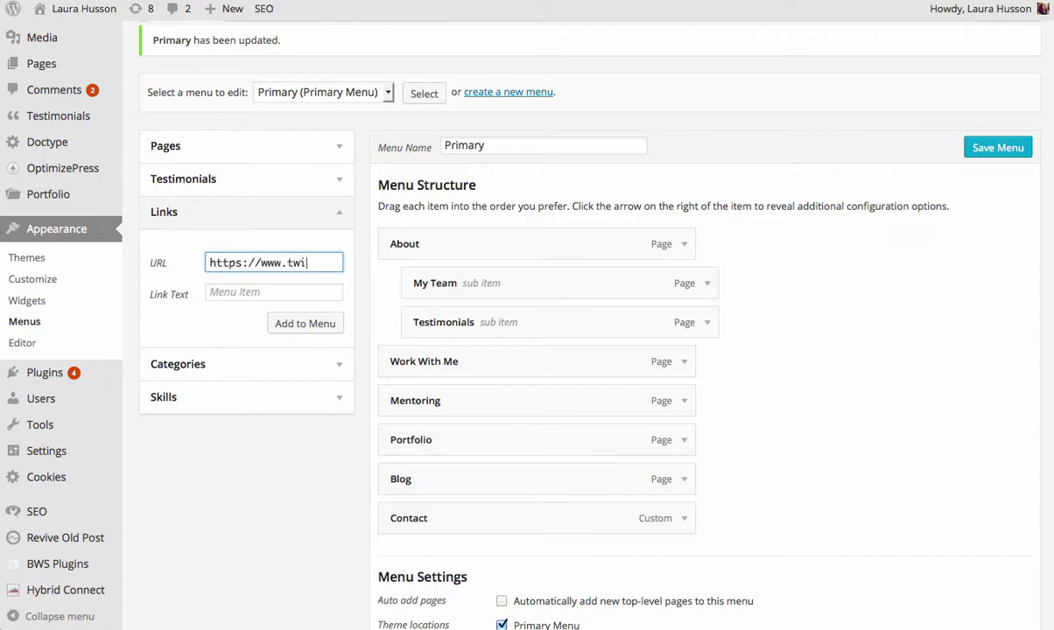
pyautogui.write('.com/tota')
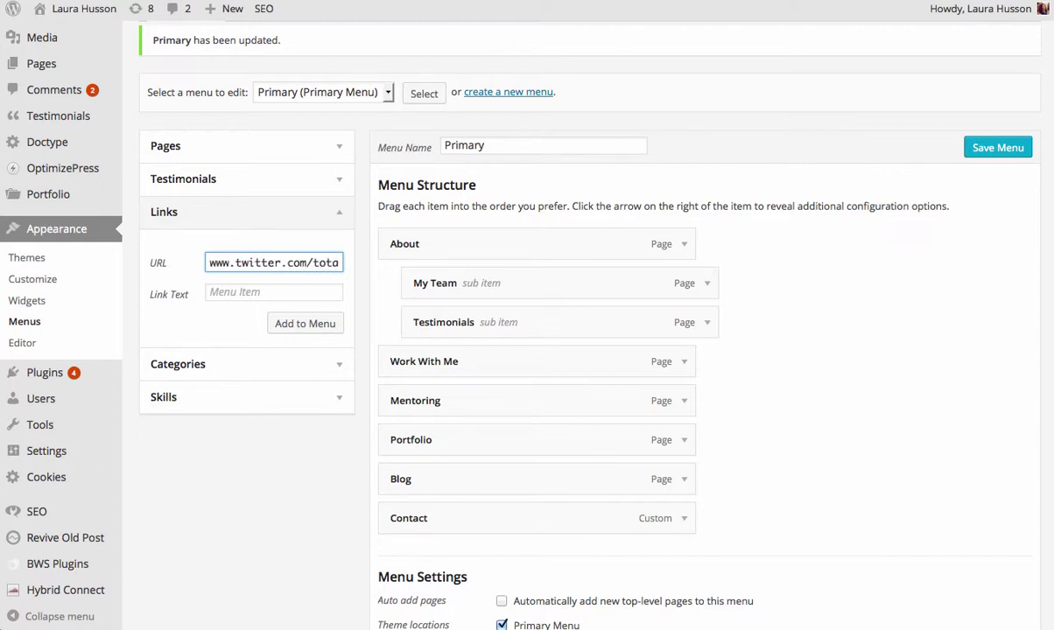
pyautogui.write('llylaura')
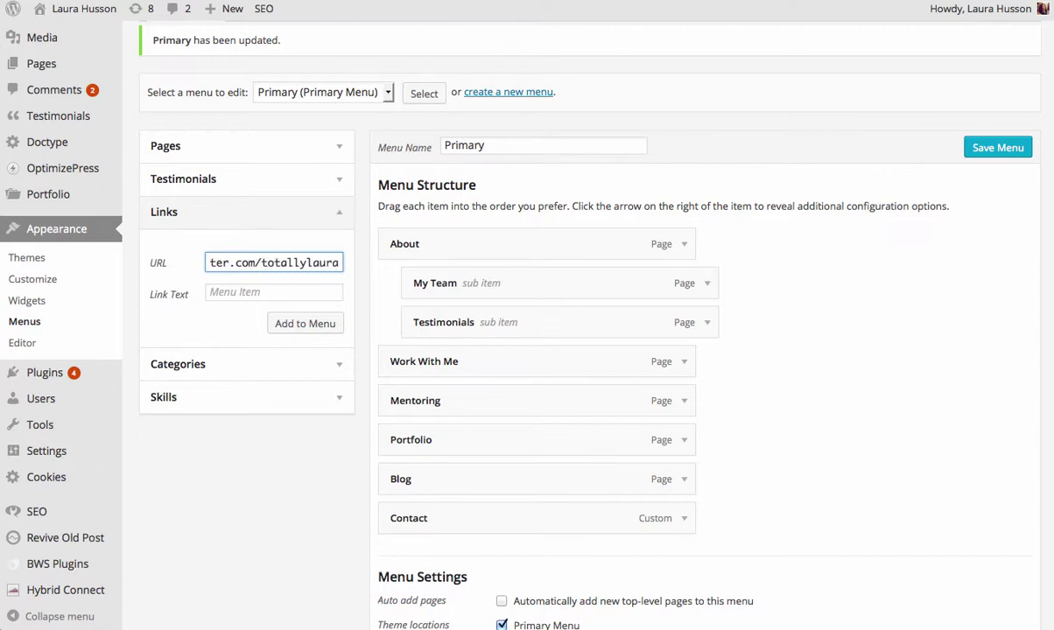
pyautogui.click(249, 293)
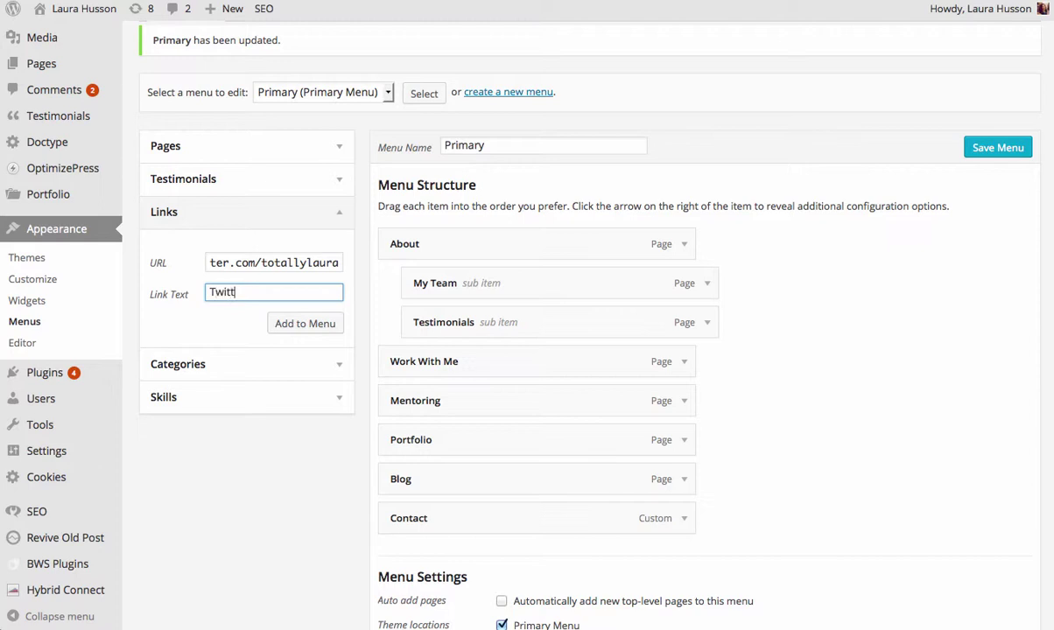
pyautogui.click(301, 328)
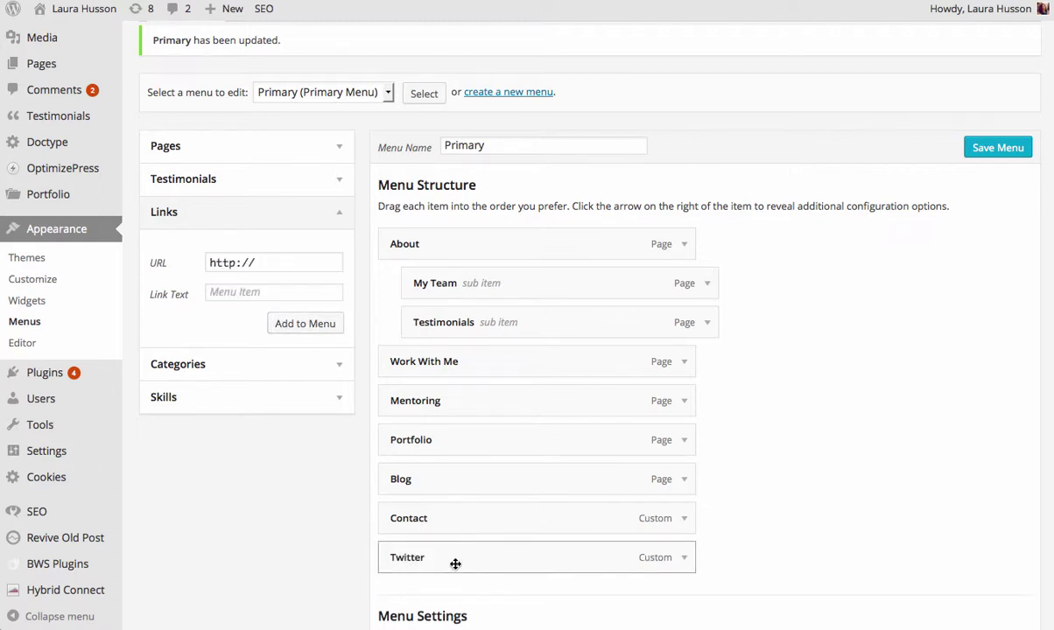
# Save the Primary menu and follow the Twitter link in the live site's navigation to test it
pyautogui.click(979, 150)
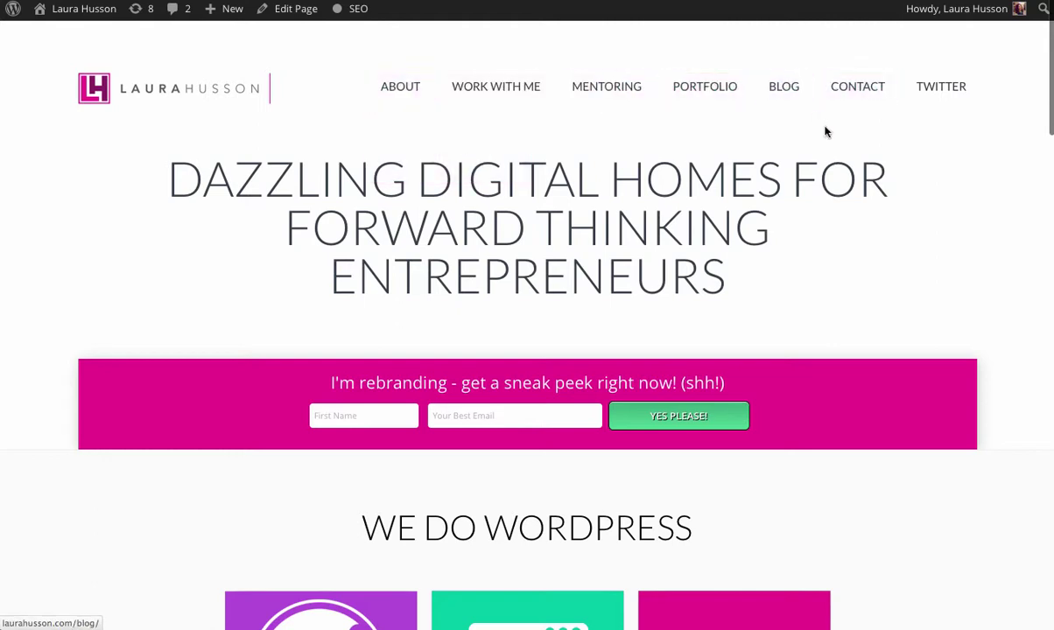
pyautogui.click(938, 98)
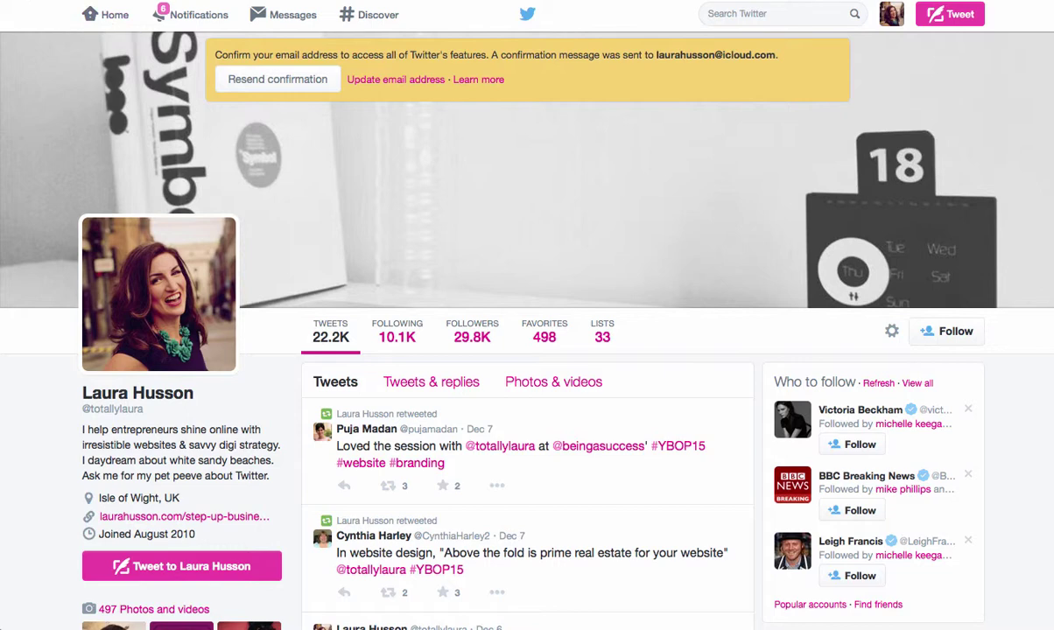
pyautogui.press('super+Left')
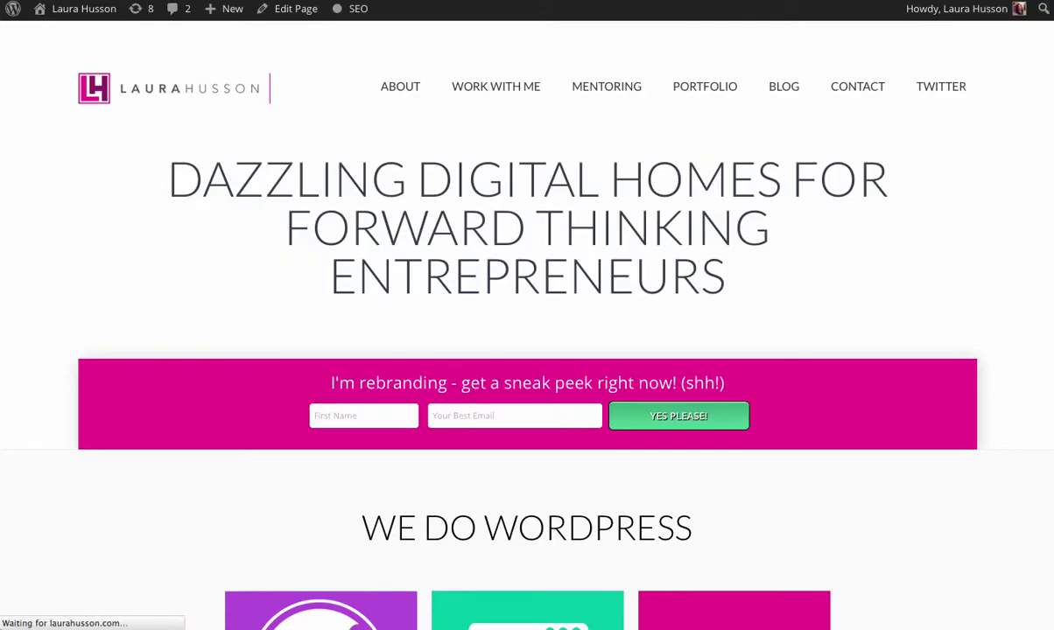
# Return to the menu editor and set the Twitter menu item to open its link in a new window/tab
pyautogui.press('super+Left')
pyautogui.scroll(-5, 782, 317)
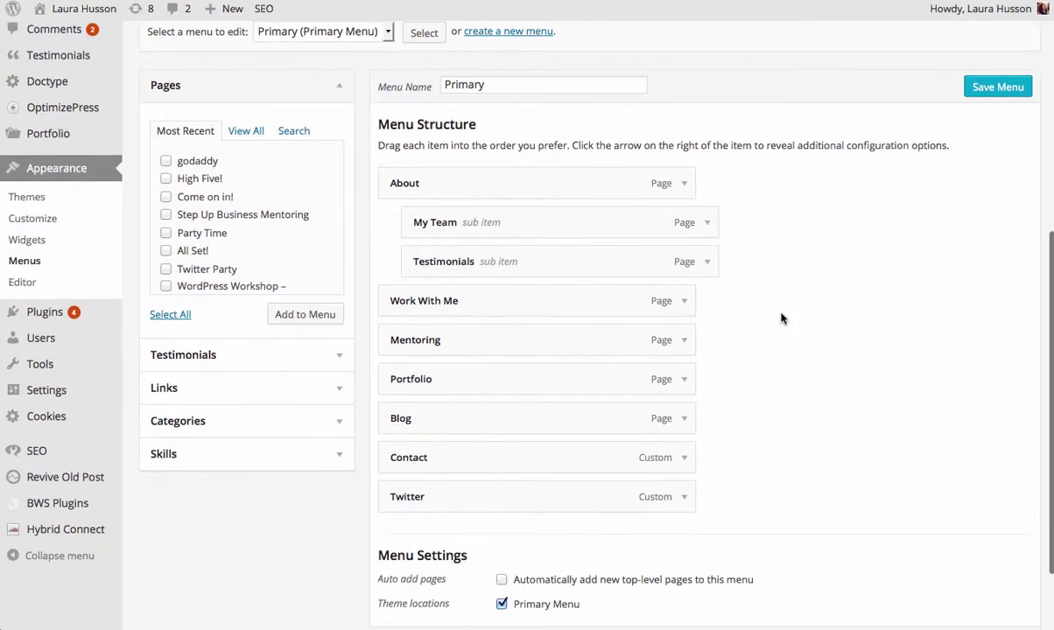
pyautogui.click(679, 473)
pyautogui.scroll(-5, 753, 471)
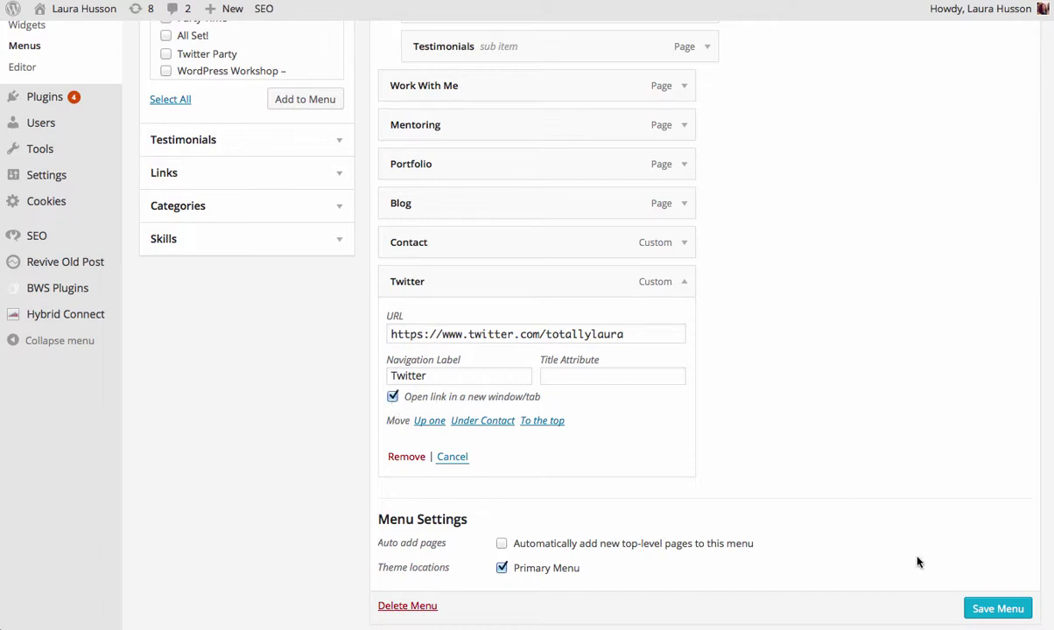
# Open the screen options and hide the Testimonials box from the menu editor
pyautogui.scroll(8, 819, 454)
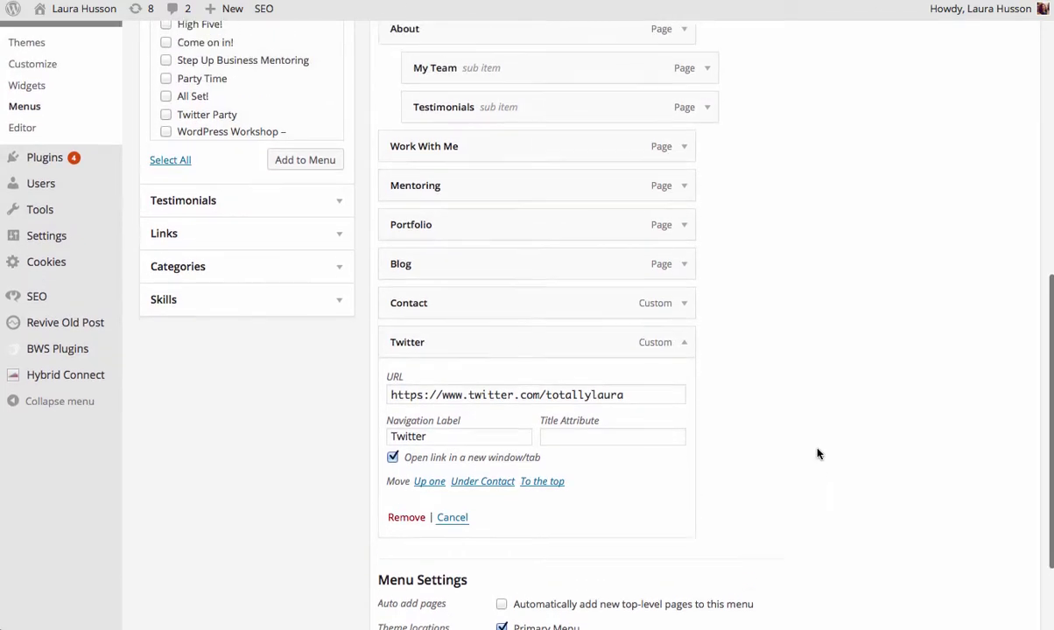
pyautogui.scroll(1, 818, 453)
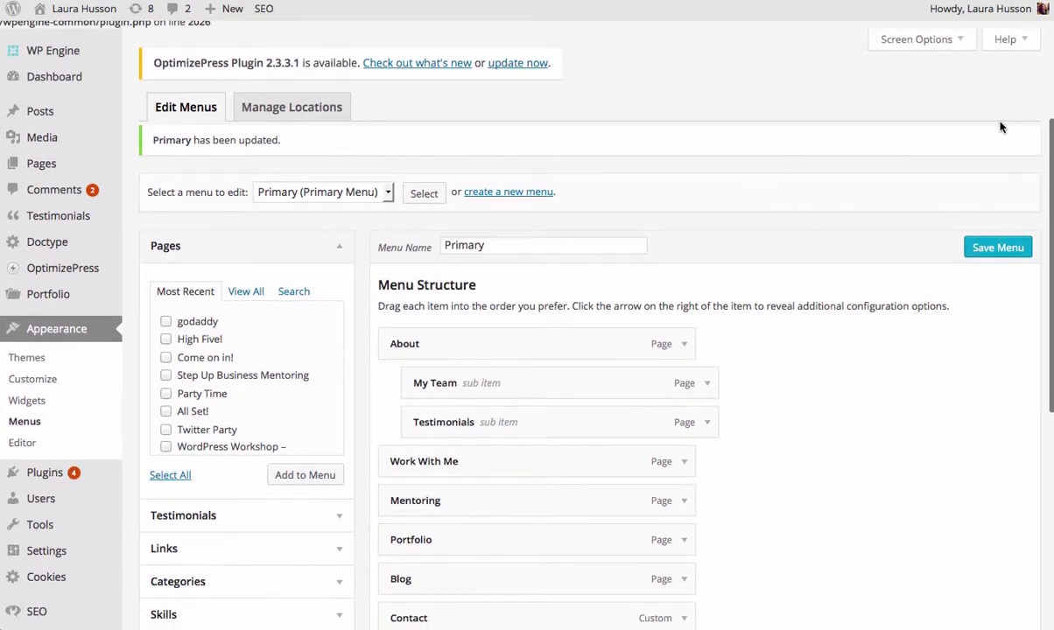
pyautogui.scroll(-1, 963, 123)
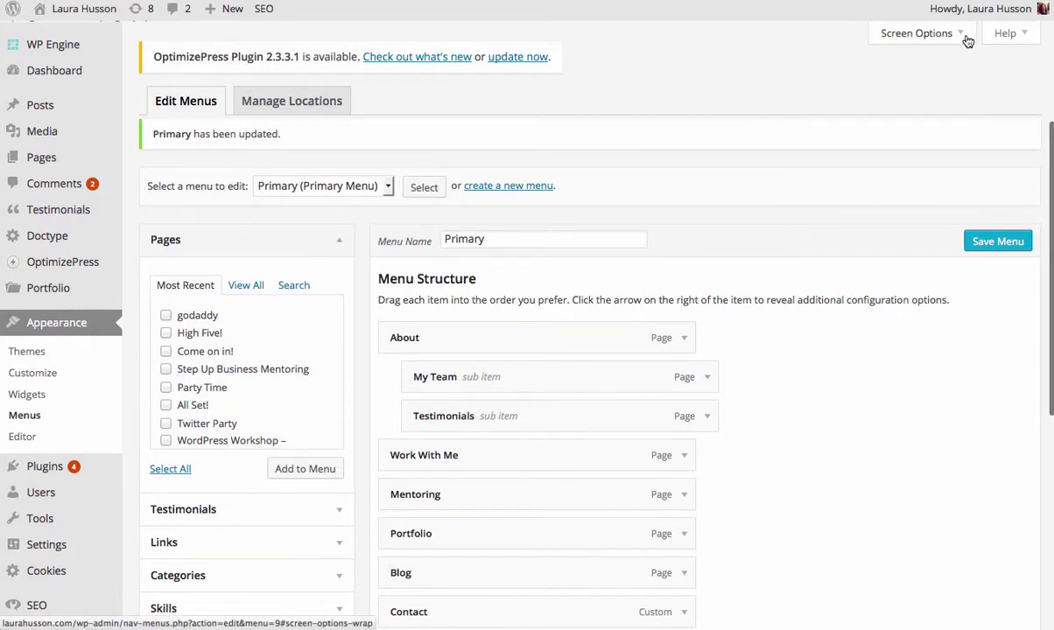
pyautogui.scroll(-1, 968, 41)
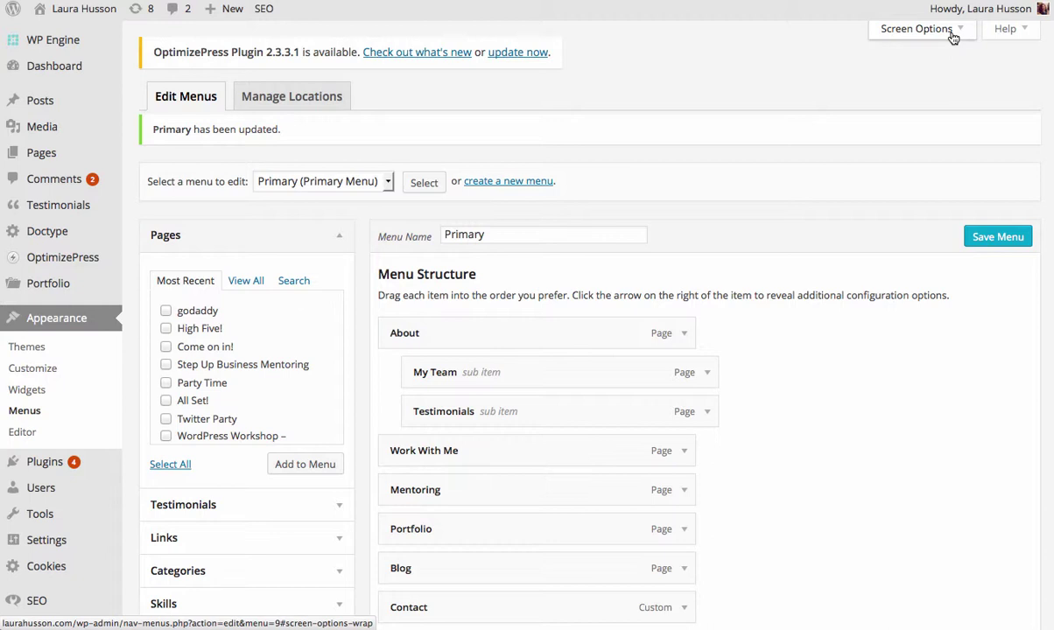
pyautogui.click(954, 35)
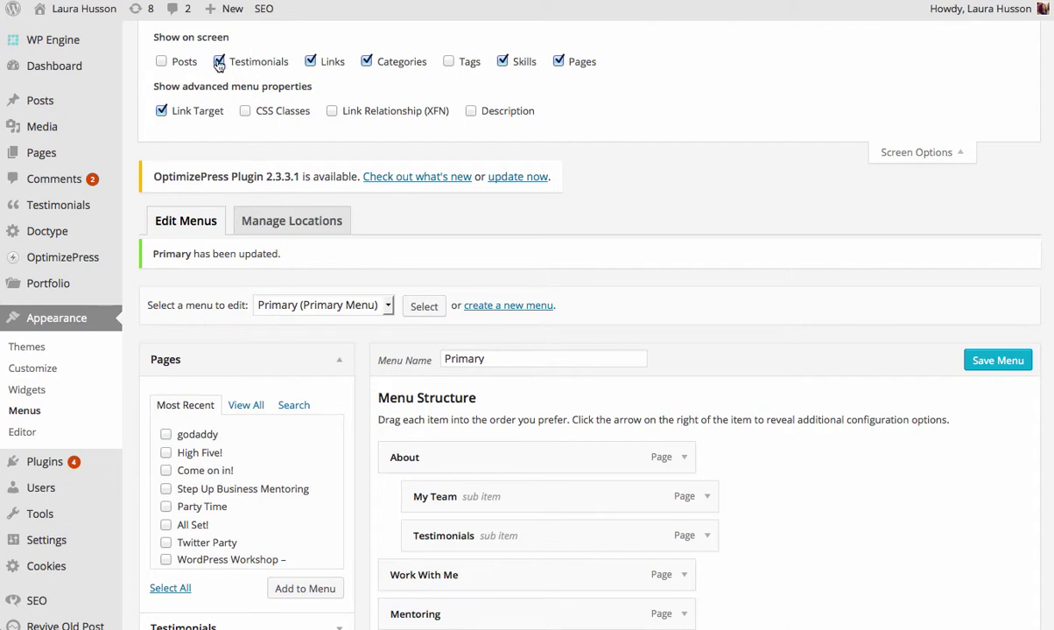
pyautogui.scroll(-3, 258, 226)
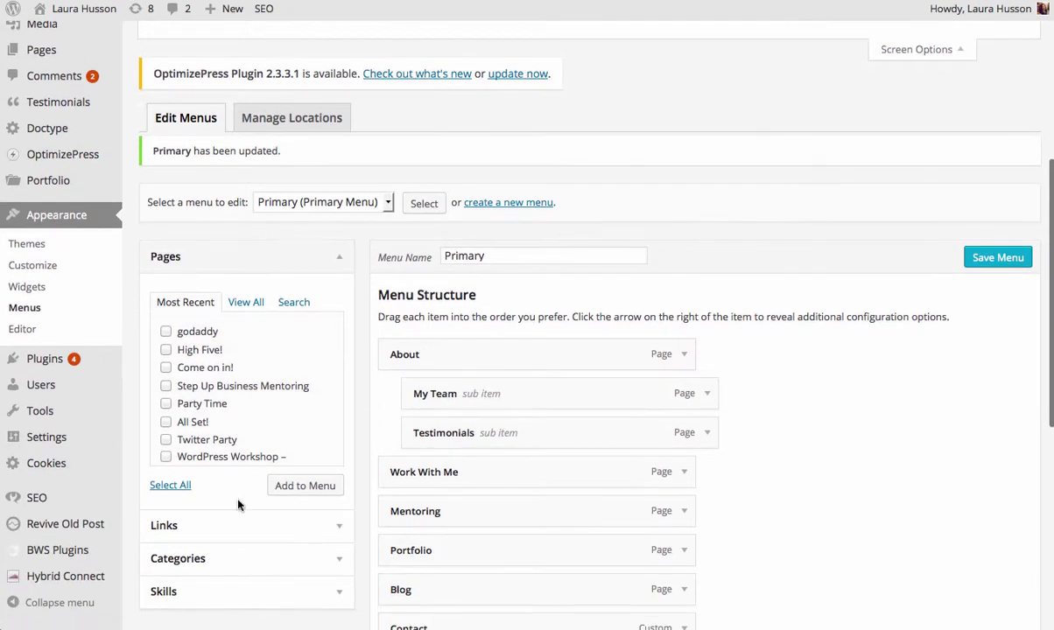
# Turn off the Link Target advanced menu property and check the Twitter item's settings without it
pyautogui.scroll(2, 228, 289)
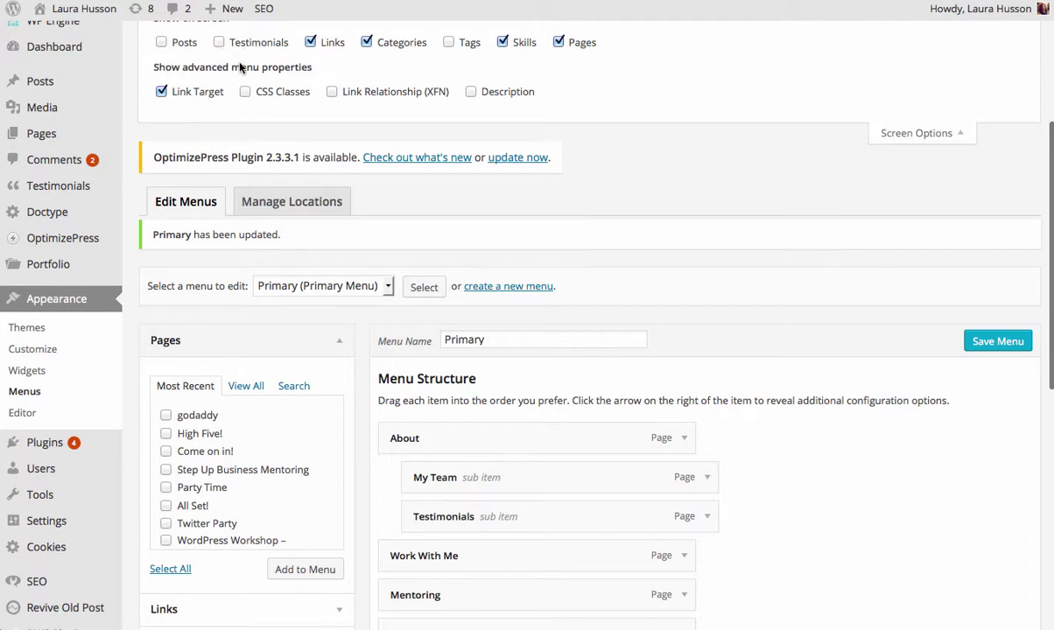
pyautogui.scroll(1, 230, 57)
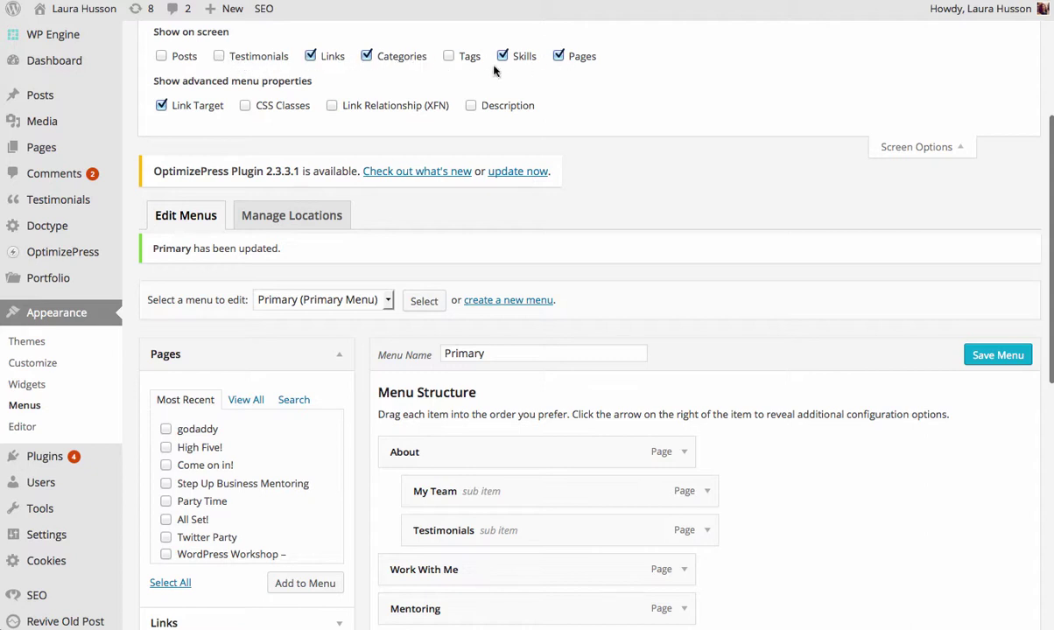
pyautogui.click(164, 121)
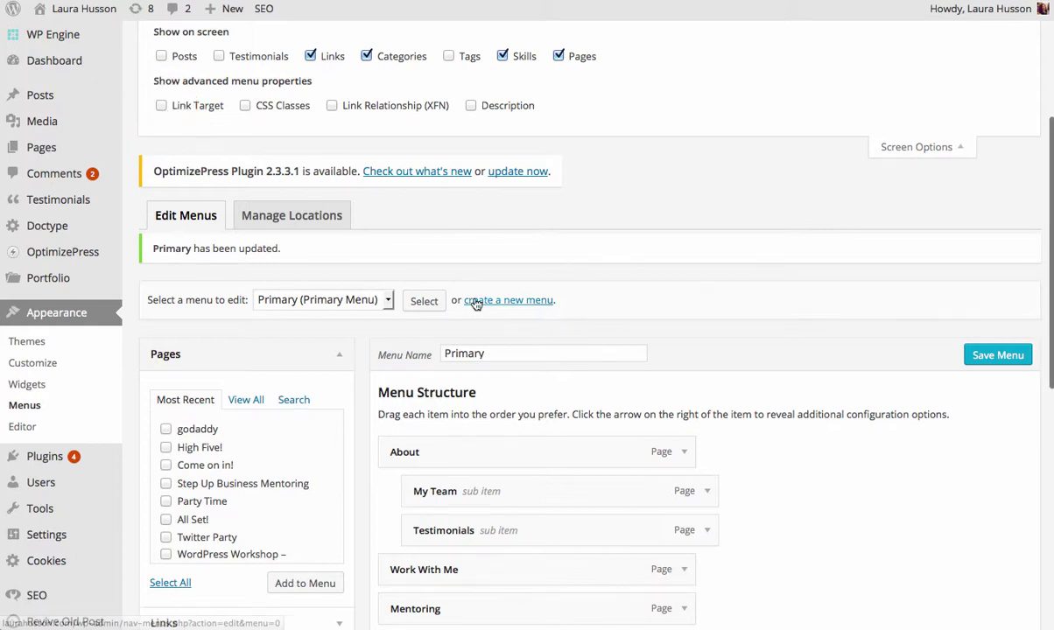
pyautogui.scroll(-5, 475, 299)
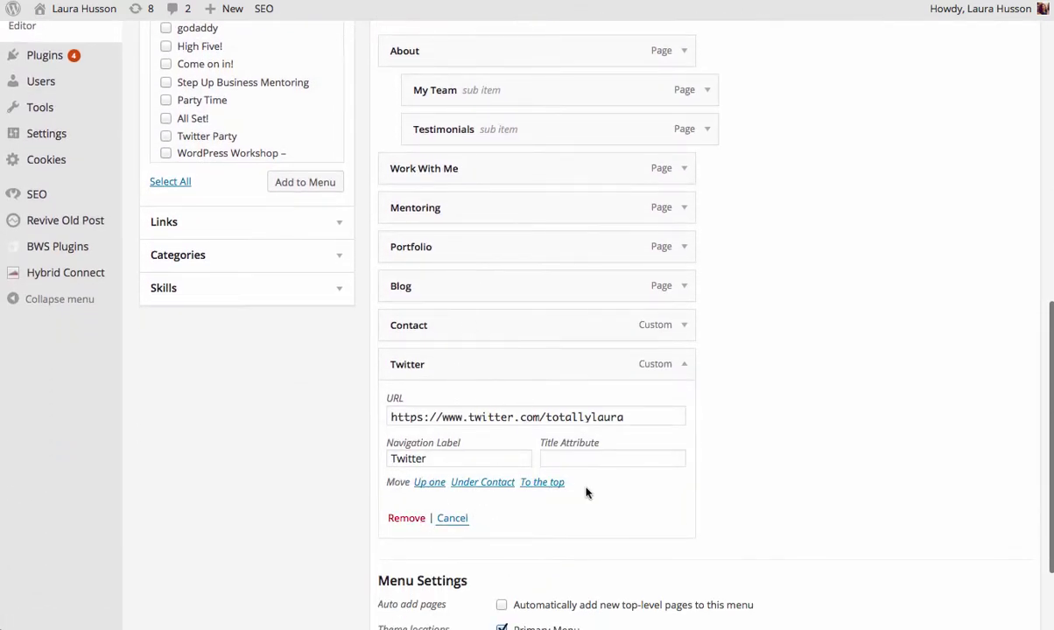
# Turn the Link Target advanced menu property back on and check the Twitter item's new window/tab option
pyautogui.scroll(1, 588, 490)
pyautogui.scroll(5, 589, 487)
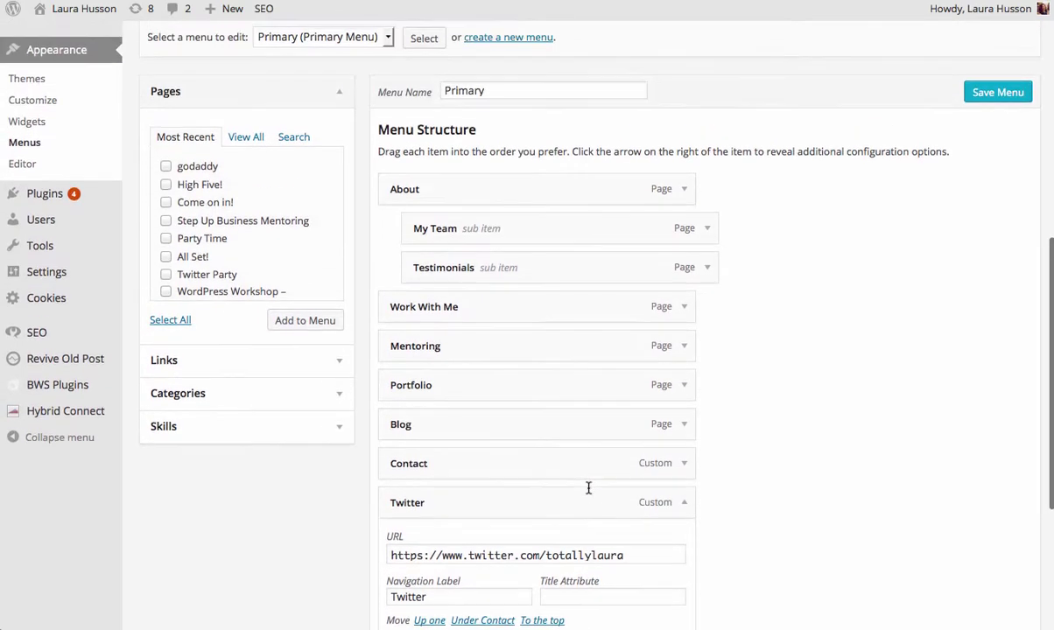
pyautogui.scroll(3, 588, 488)
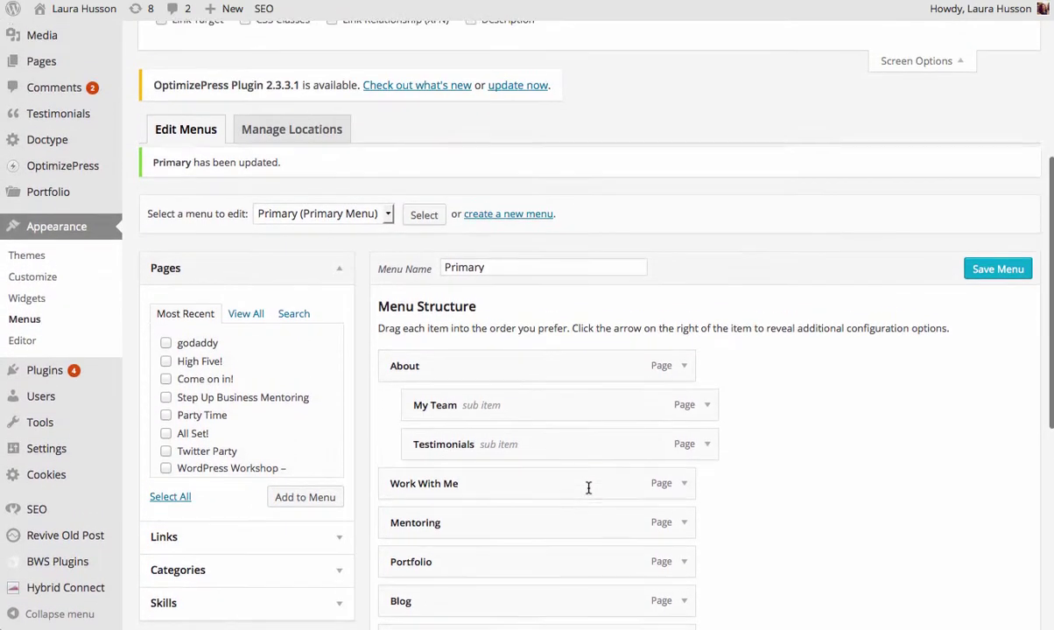
pyautogui.scroll(1, 589, 488)
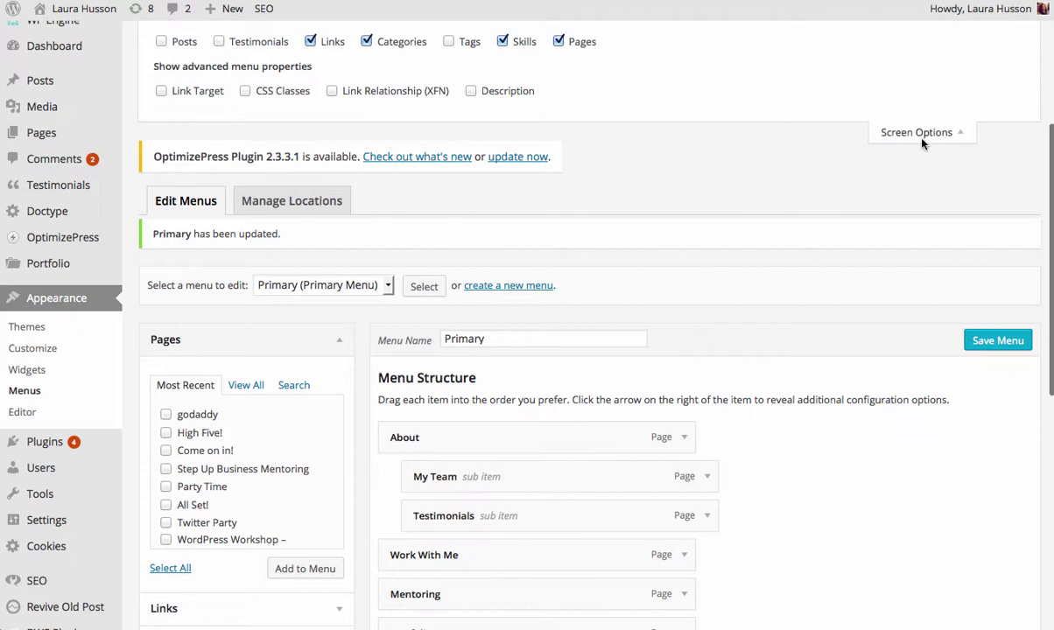
pyautogui.scroll(1, 525, 166)
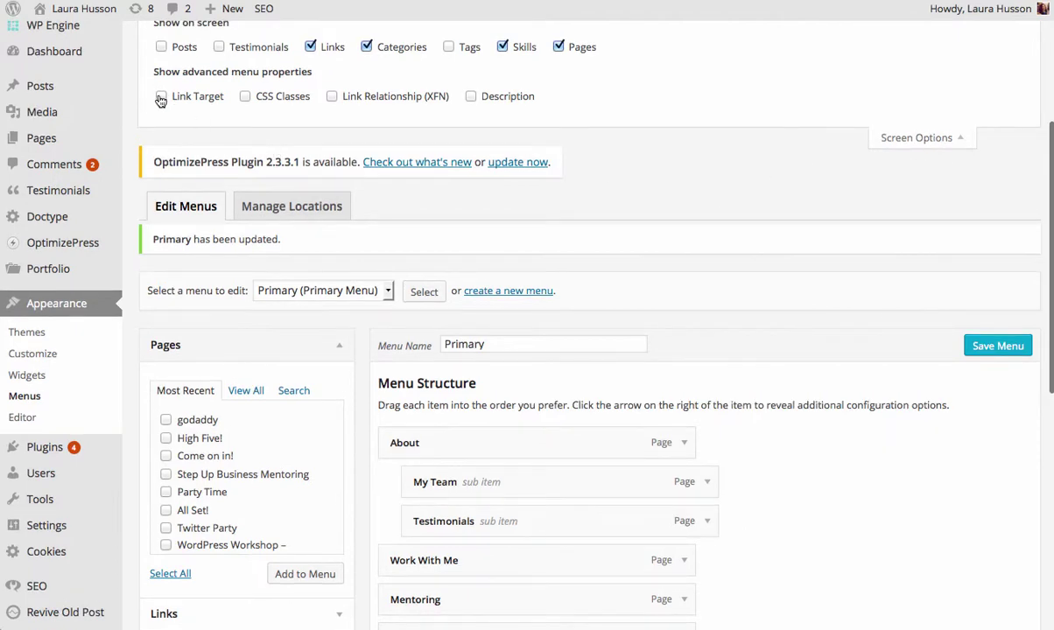
pyautogui.scroll(-10, 534, 294)
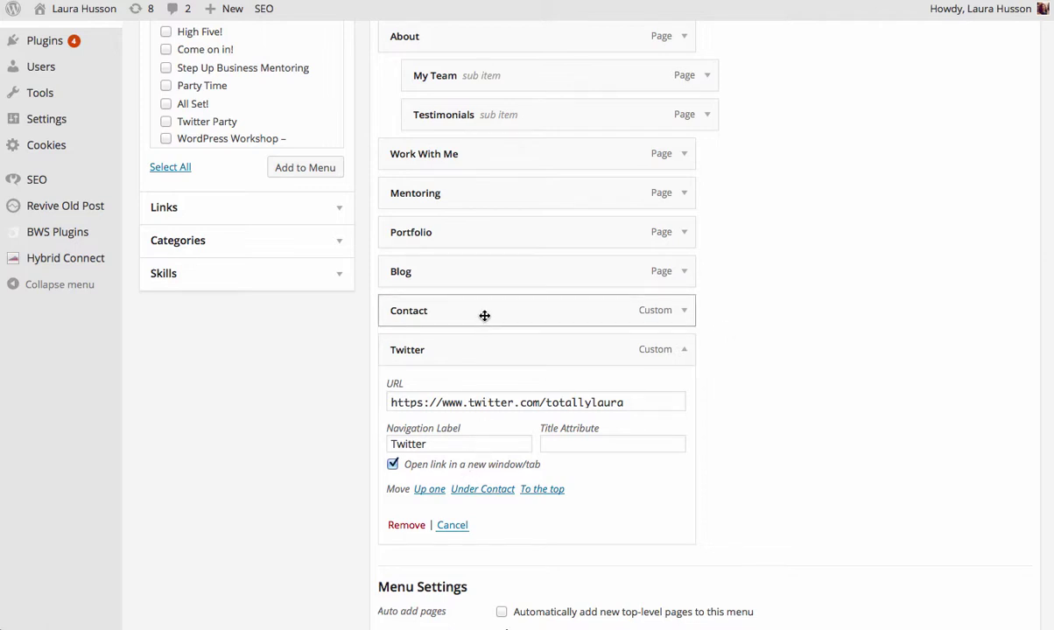
# Examine the new window/tab settings of the Contact and Blog items, and collapse all expanded menu items
pyautogui.click(685, 311)
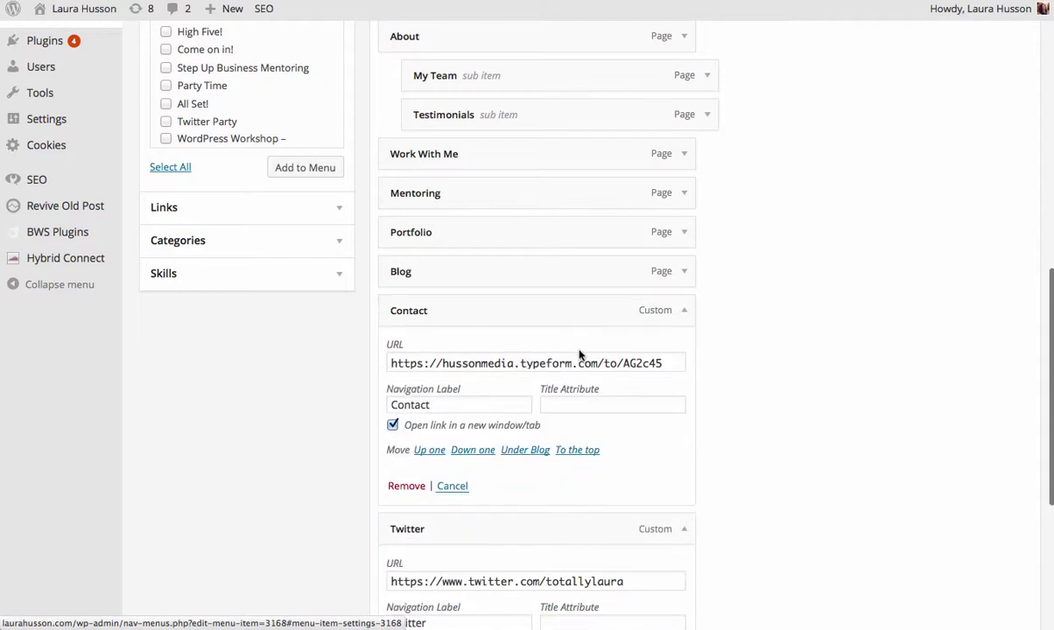
pyautogui.click(685, 272)
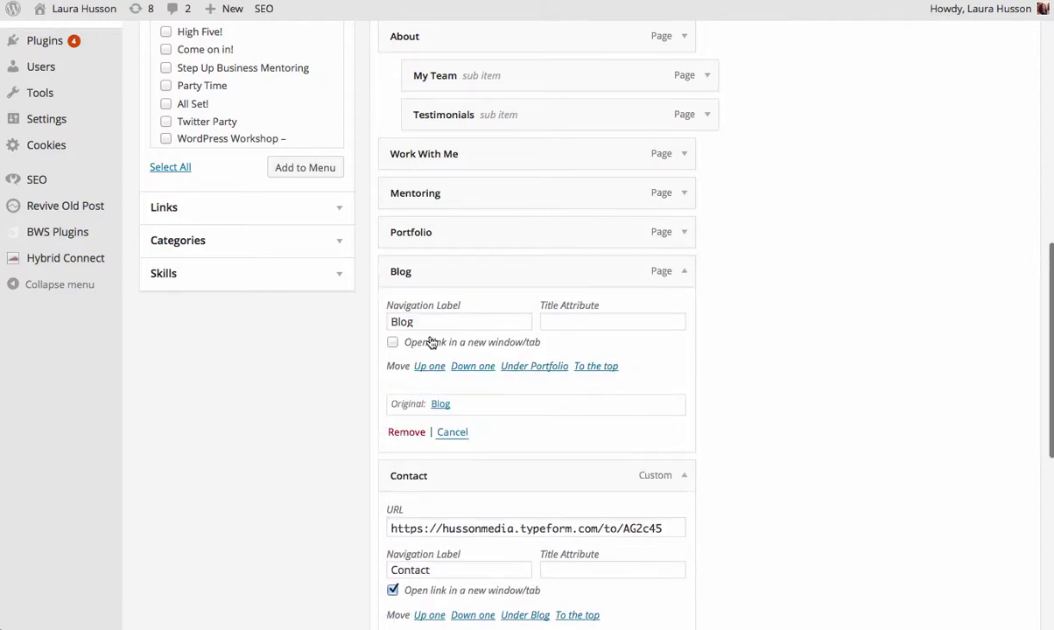
pyautogui.click(686, 273)
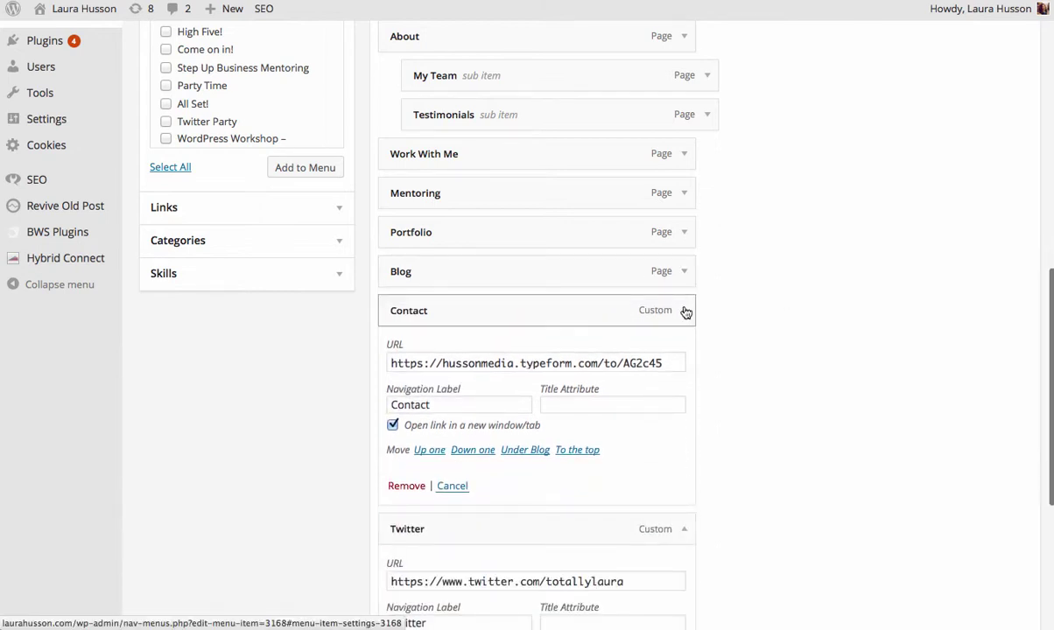
pyautogui.click(684, 311)
pyautogui.click(686, 351)
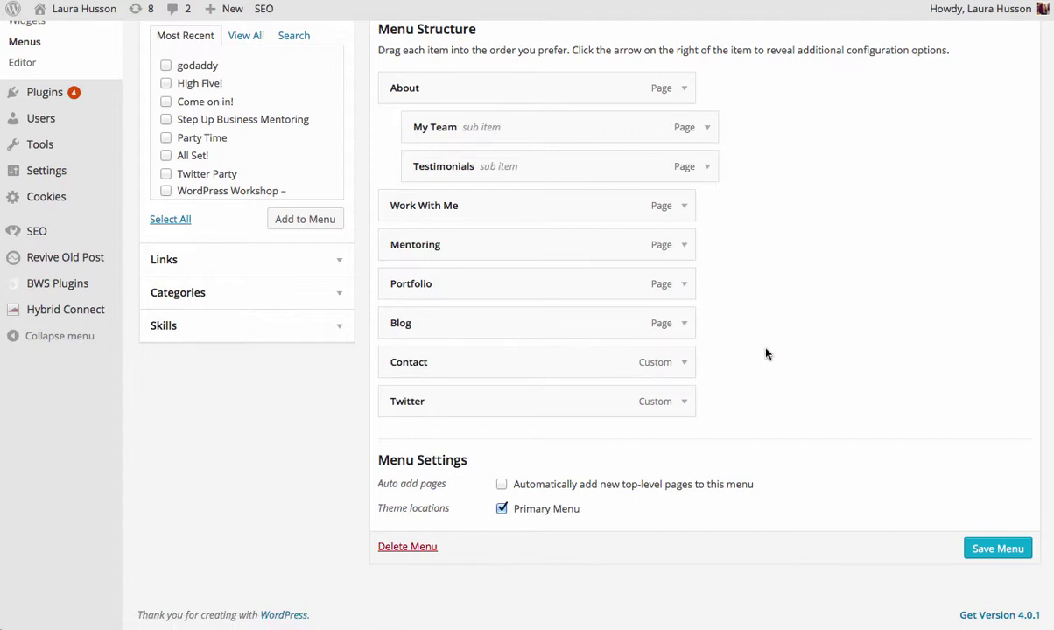
pyautogui.scroll(1, 766, 353)
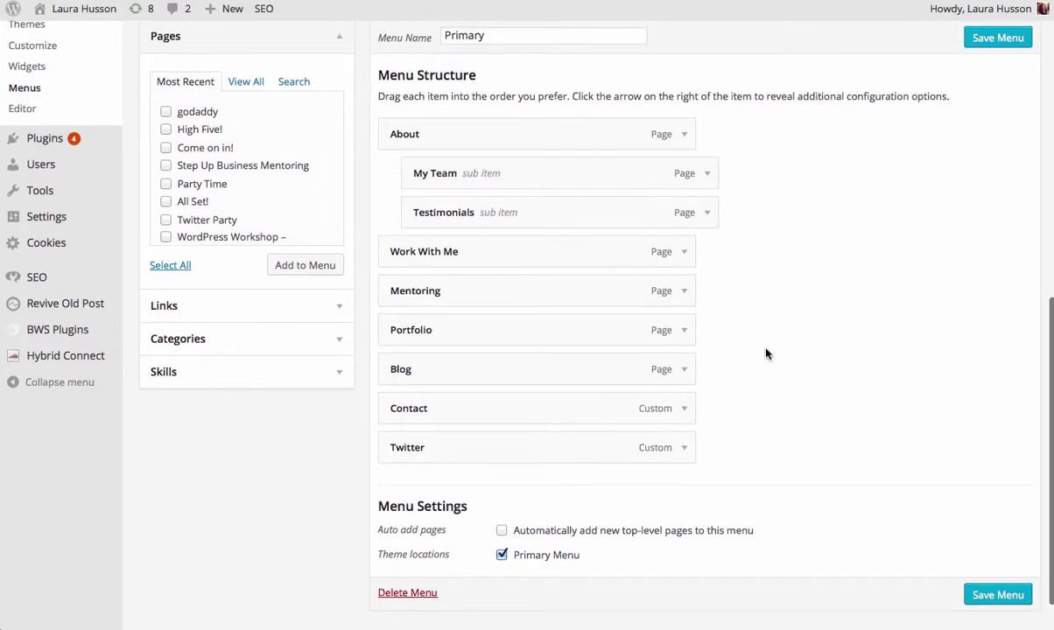